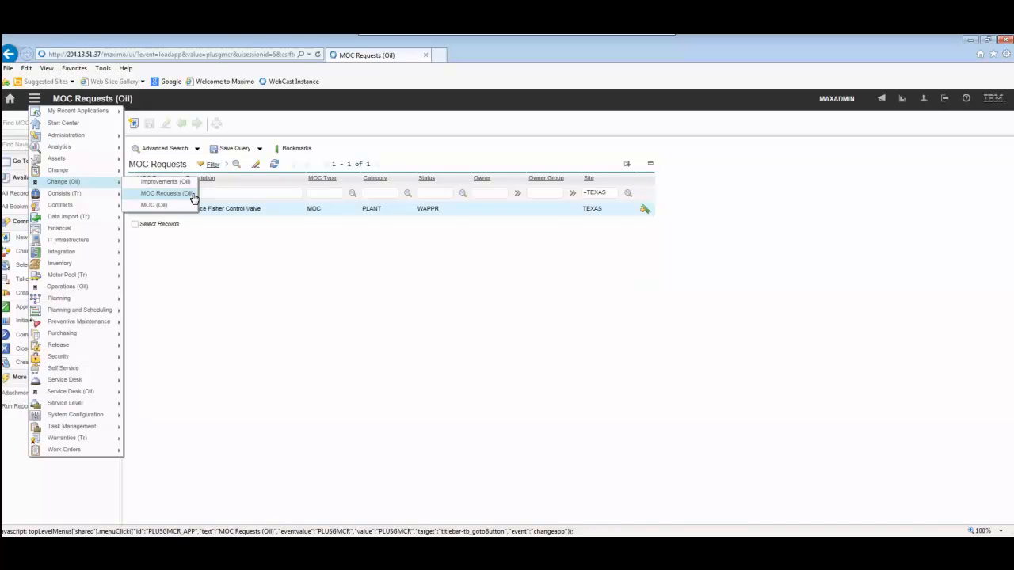
Create a new MOC request with the description "Replace a Fisher Control Valve with a Kimray Relief Valve"
{"action": "left_click", "coordinate": [191, 195]}
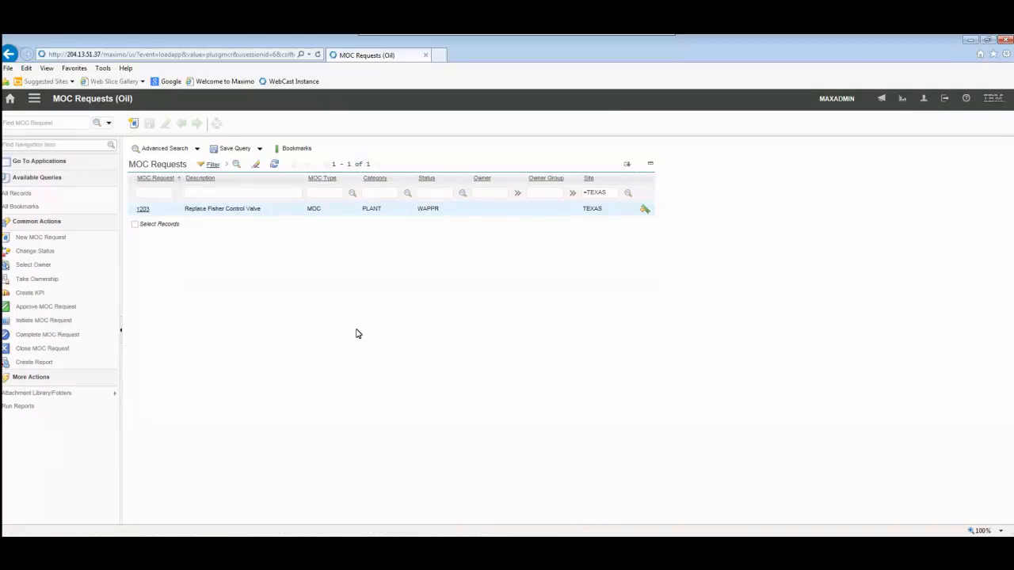
{"action": "left_click", "coordinate": [133, 124]}
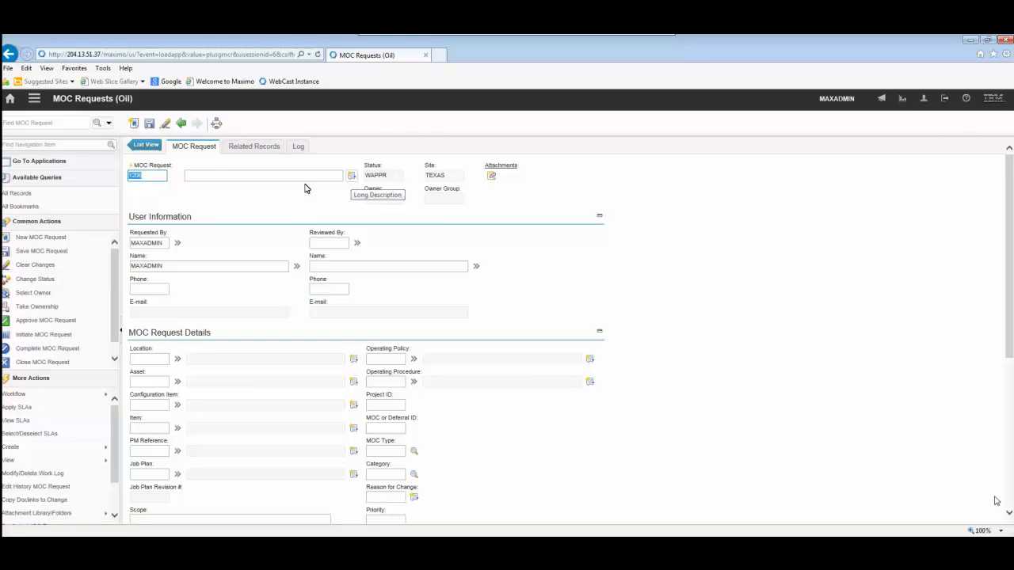
{"action": "key", "text": "Tab"}
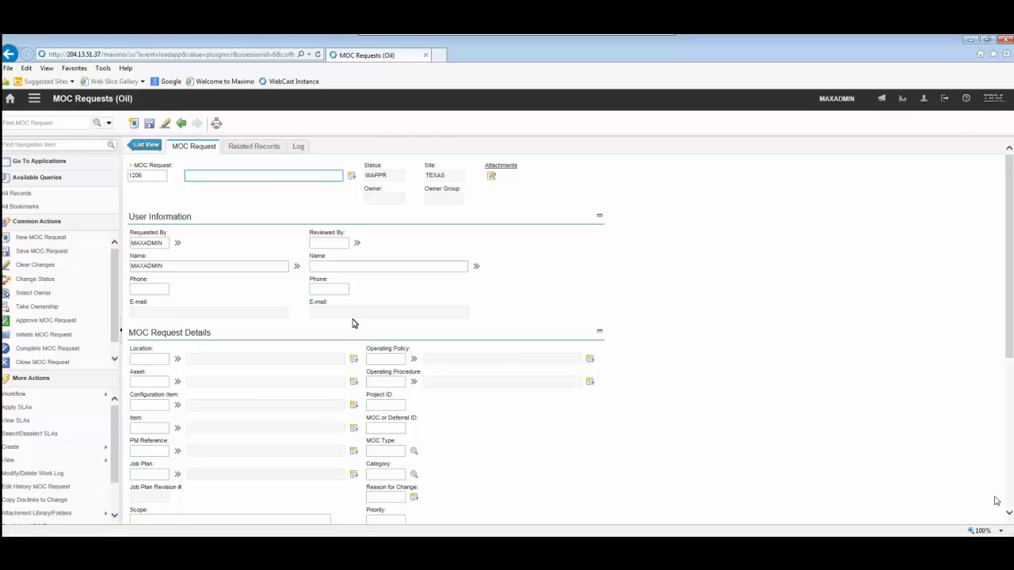
{"action": "type", "text": "Replace a Fisher Control Valve with a Kimray Relief Valve"}
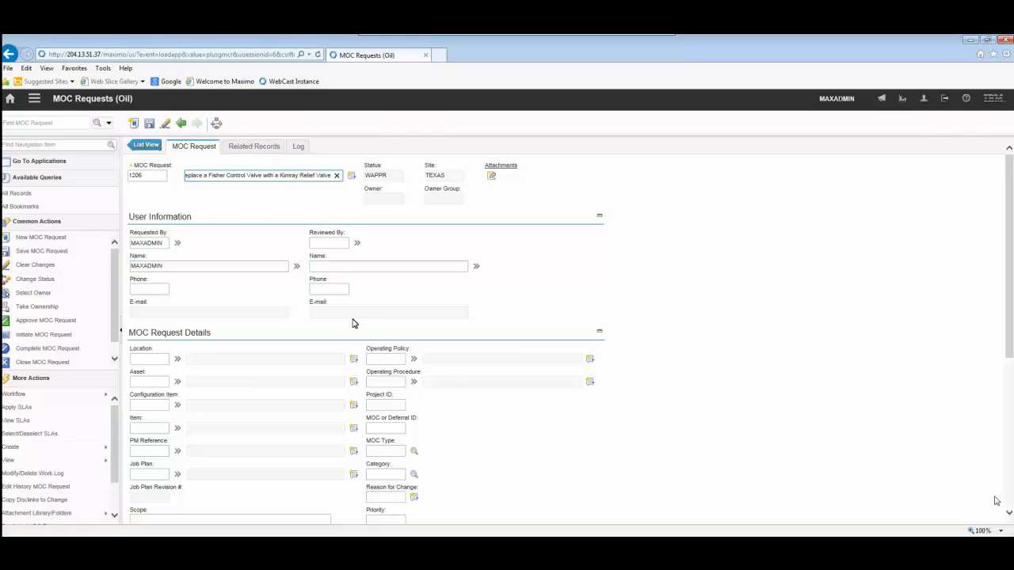
{"action": "left_click", "coordinate": [304, 215]}
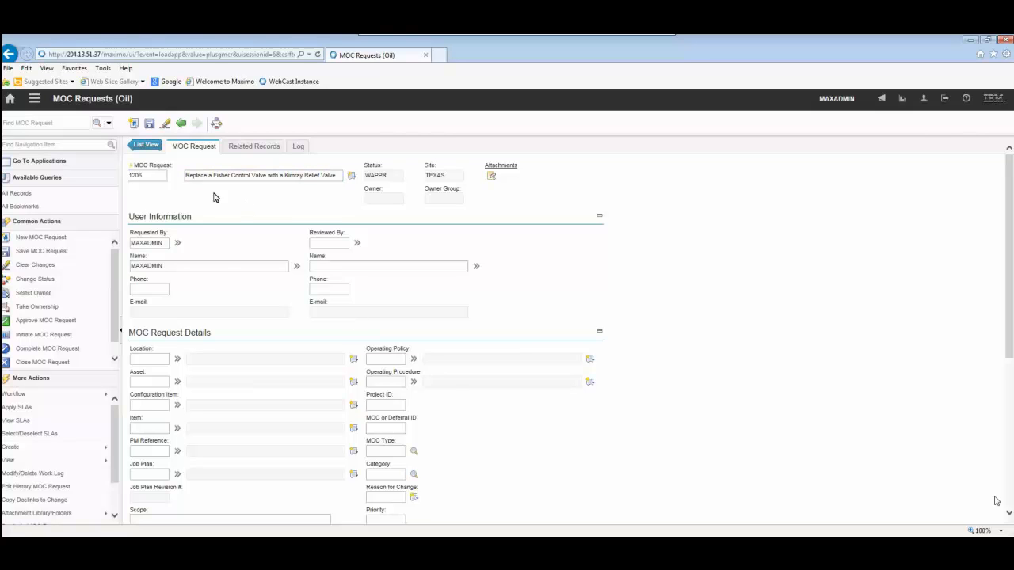
Fill in the reviewer's ID under Reviewed By in the user information
{"action": "double_click", "coordinate": [152, 243]}
{"action": "left_click", "coordinate": [282, 227]}
{"action": "left_click", "coordinate": [334, 237]}
{"action": "left_click", "coordinate": [341, 244]}
{"action": "type", "text": "wilson"}
{"action": "key", "text": "Tab"}
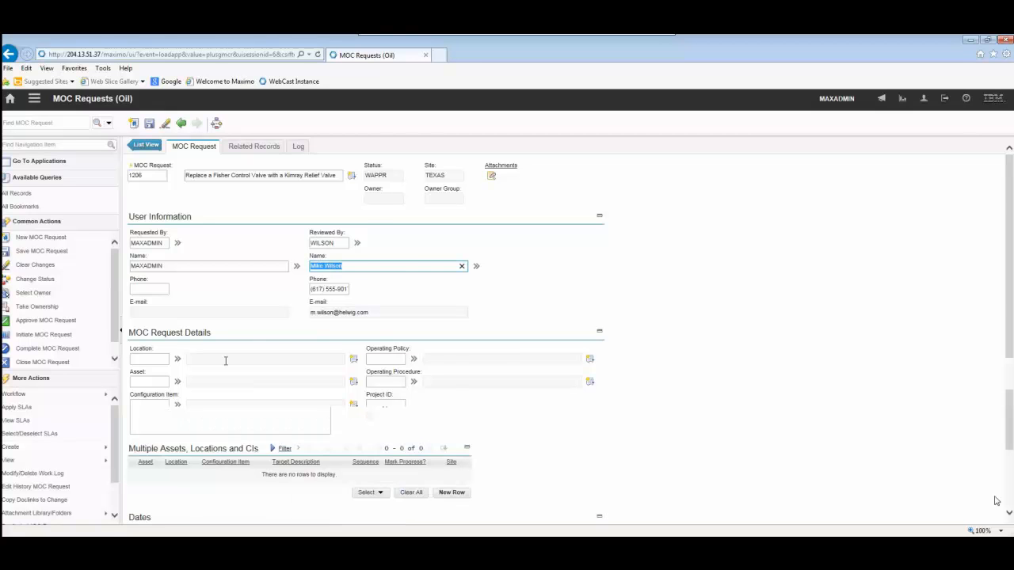
Set the request's location to MOLD, found below Assembly Manufacture in the Texas Manufacturing Plant hierarchy
{"action": "scroll", "coordinate": [224, 358], "scroll_direction": "down", "scroll_amount": 4}
{"action": "scroll", "coordinate": [226, 361], "scroll_direction": "up", "scroll_amount": 3}
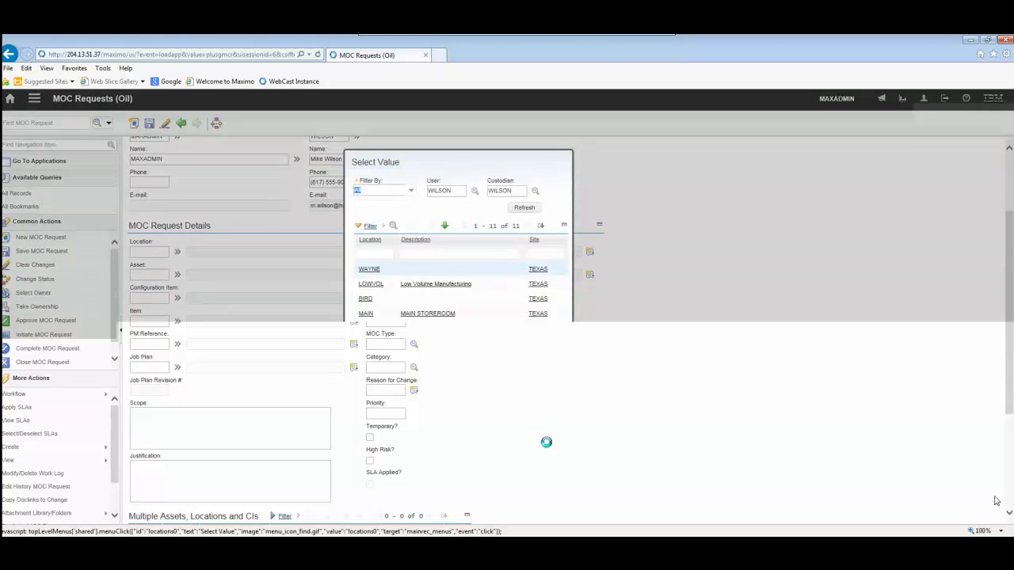
{"action": "left_click", "coordinate": [435, 328]}
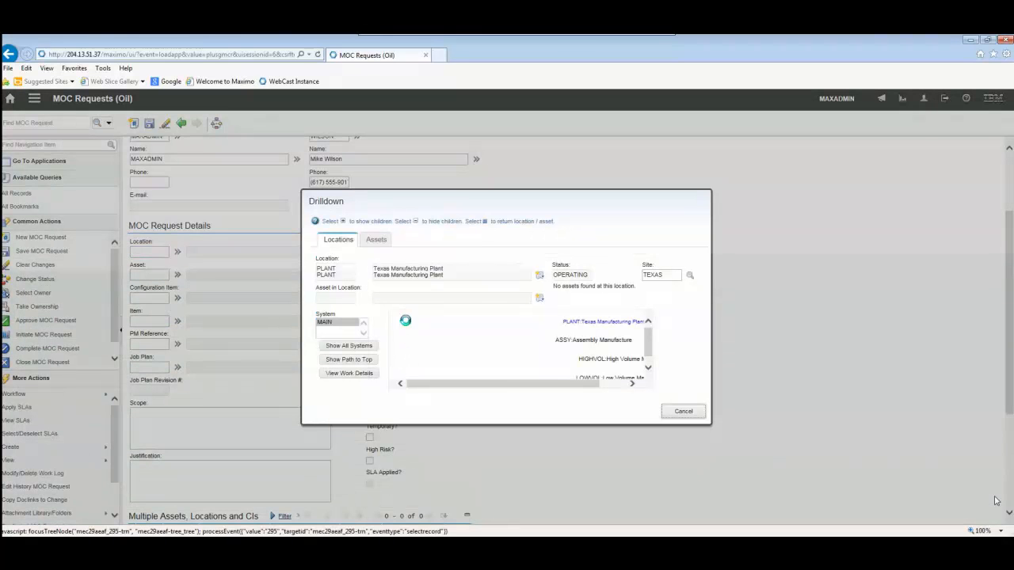
{"action": "left_click", "coordinate": [407, 319]}
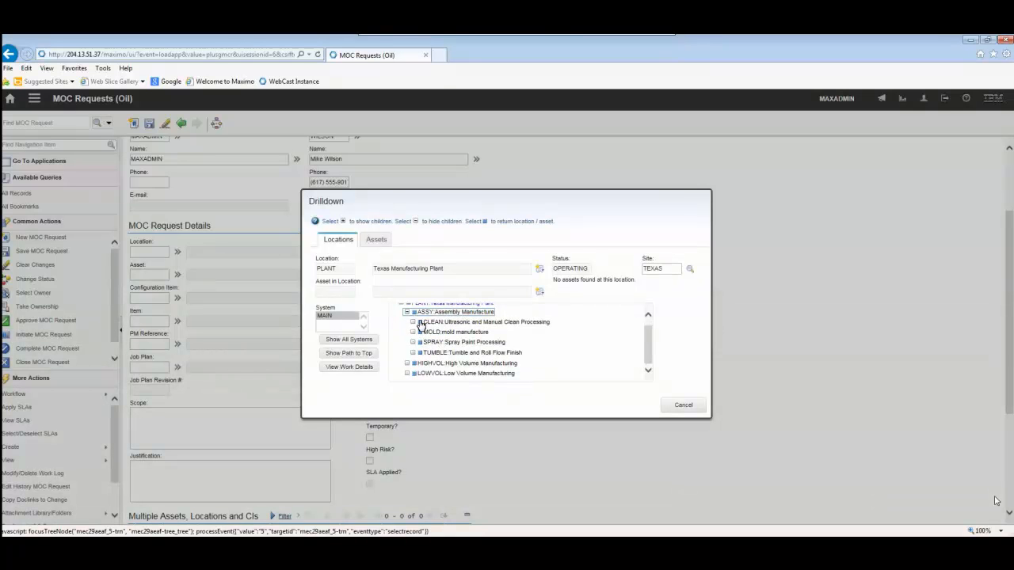
{"action": "left_click", "coordinate": [420, 333]}
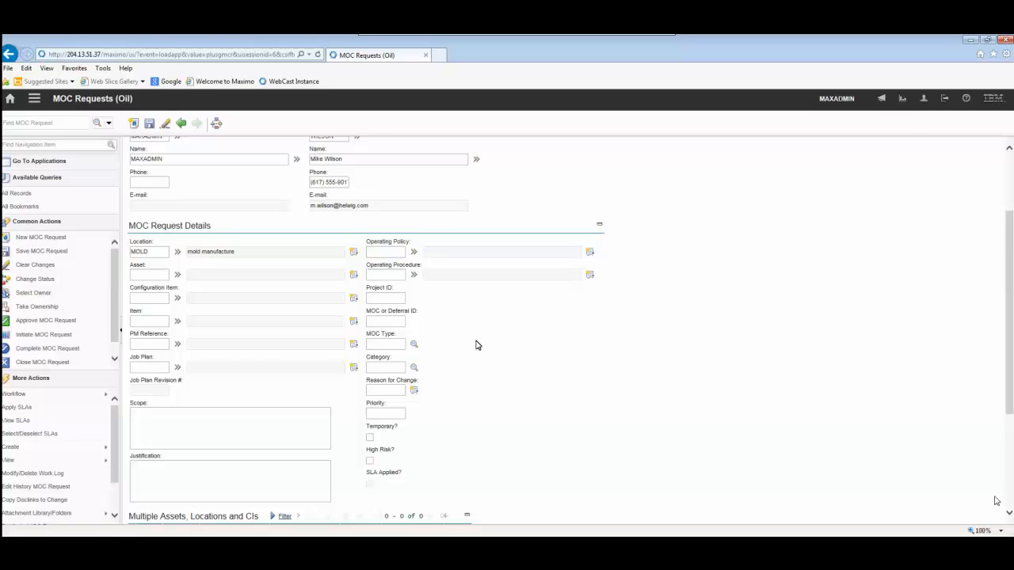
Set the MOC type to MOC and the category to PLANT
{"action": "left_click", "coordinate": [398, 321]}
{"action": "left_click", "coordinate": [385, 296]}
{"action": "key", "text": "Tab"}
{"action": "scroll", "coordinate": [420, 264], "scroll_direction": "down", "scroll_amount": 3}
{"action": "left_click", "coordinate": [414, 170]}
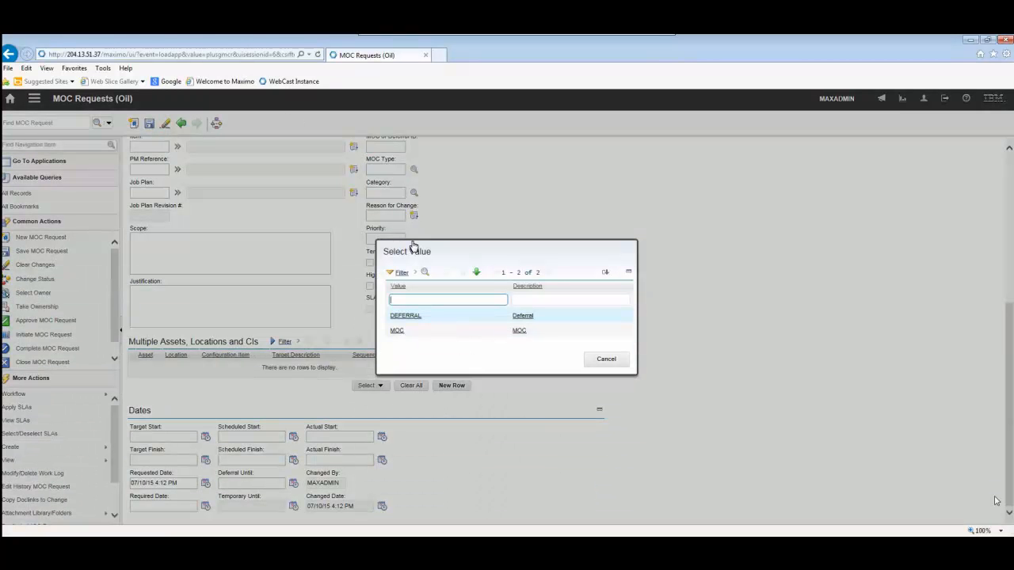
{"action": "left_click", "coordinate": [397, 331]}
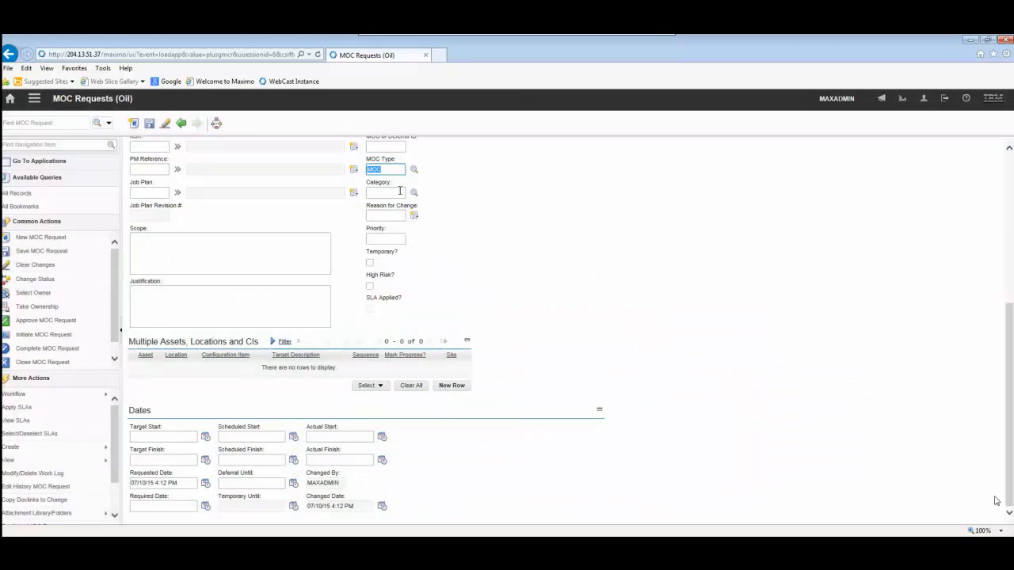
{"action": "left_click", "coordinate": [400, 192]}
{"action": "left_click", "coordinate": [440, 268]}
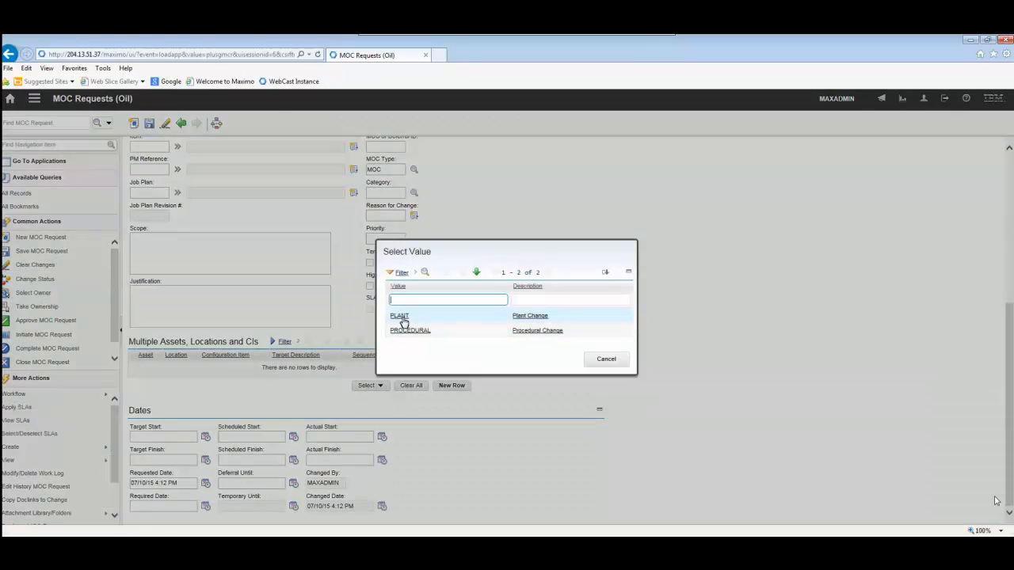
{"action": "left_click", "coordinate": [400, 316]}
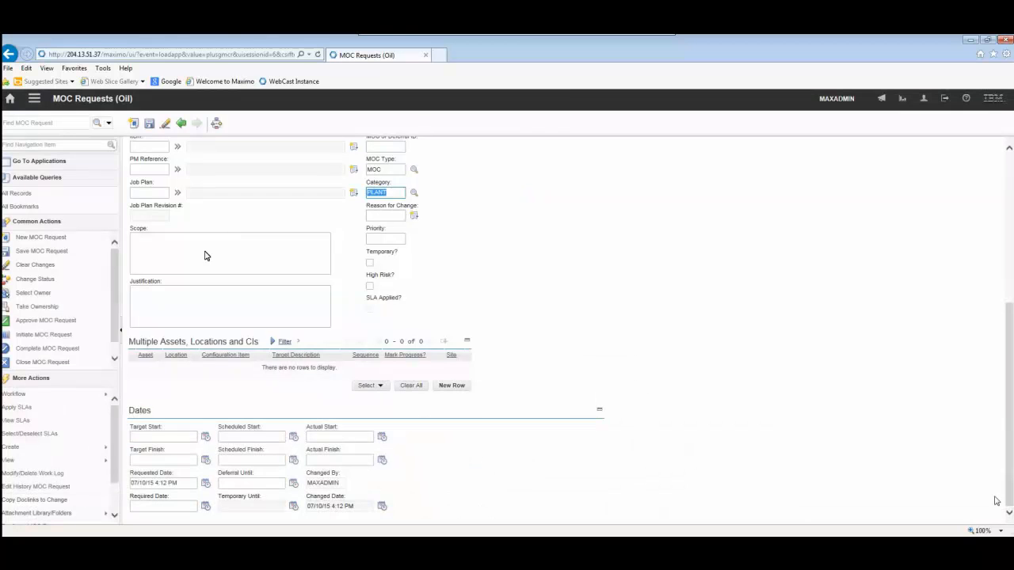
Enter the scope "Replace a Fisher Control Valve with a Kimray Relief Valve" and the justification "Fisher control valve is failing to meet our needs"
{"action": "left_click", "coordinate": [205, 251]}
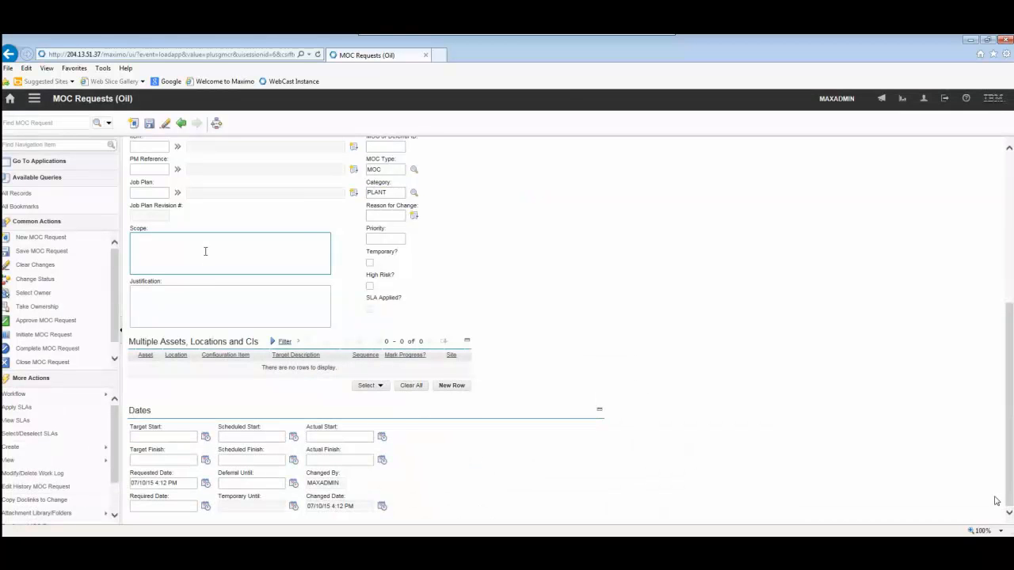
{"action": "type", "text": "Replace Kimray Relief Valve with"}
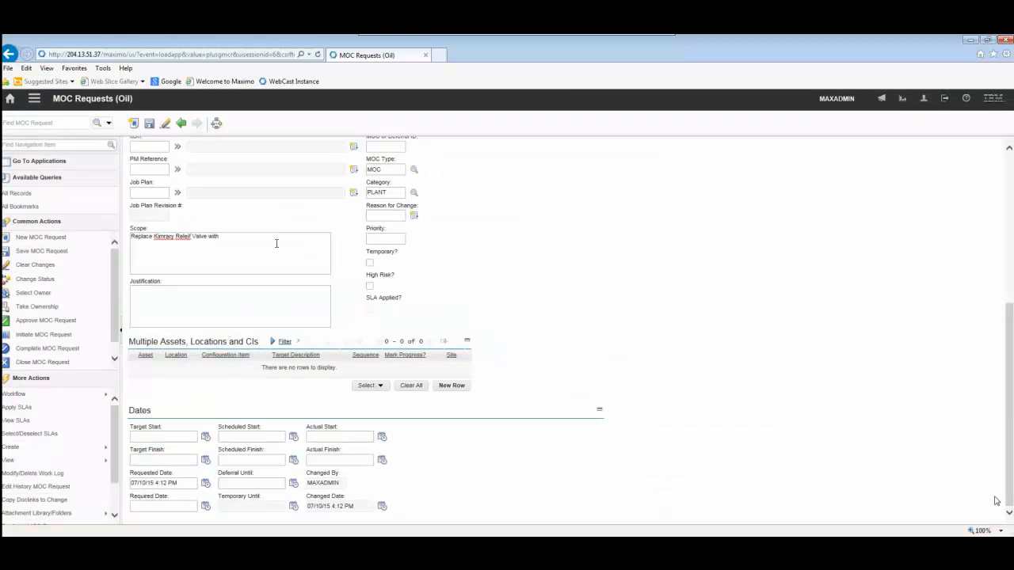
{"action": "left_click", "coordinate": [276, 243]}
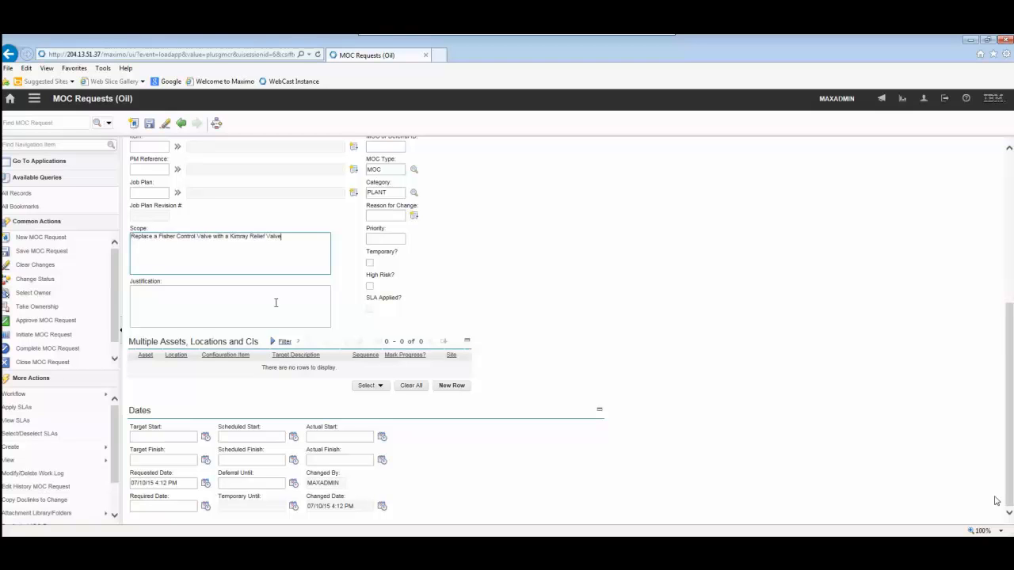
{"action": "left_click", "coordinate": [275, 304]}
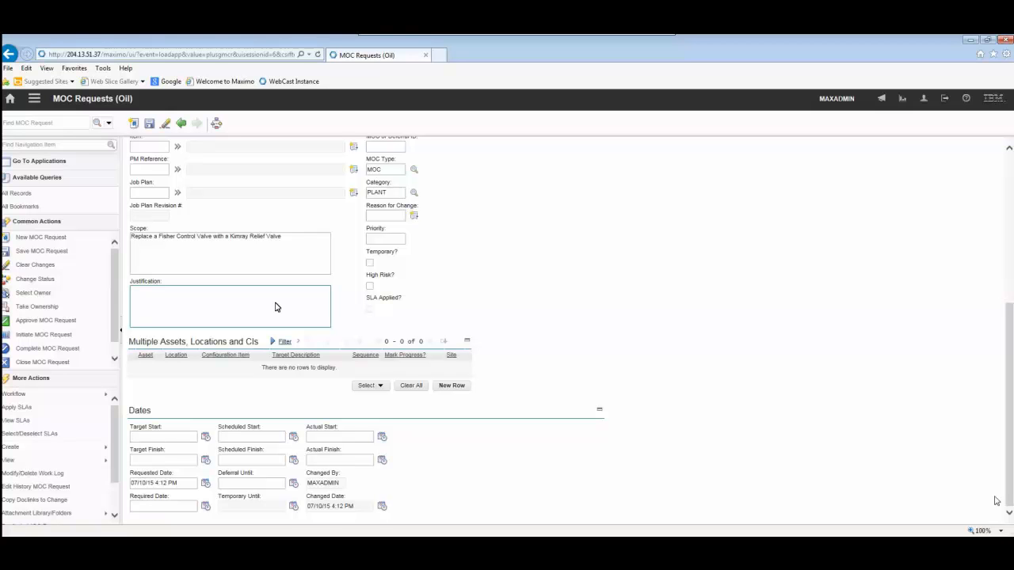
{"action": "type", "text": "Fisher control valve is failing to meet our needs"}
Set the target start to October 26, 2015 and the target finish to October 30, 2015
{"action": "left_click", "coordinate": [206, 436]}
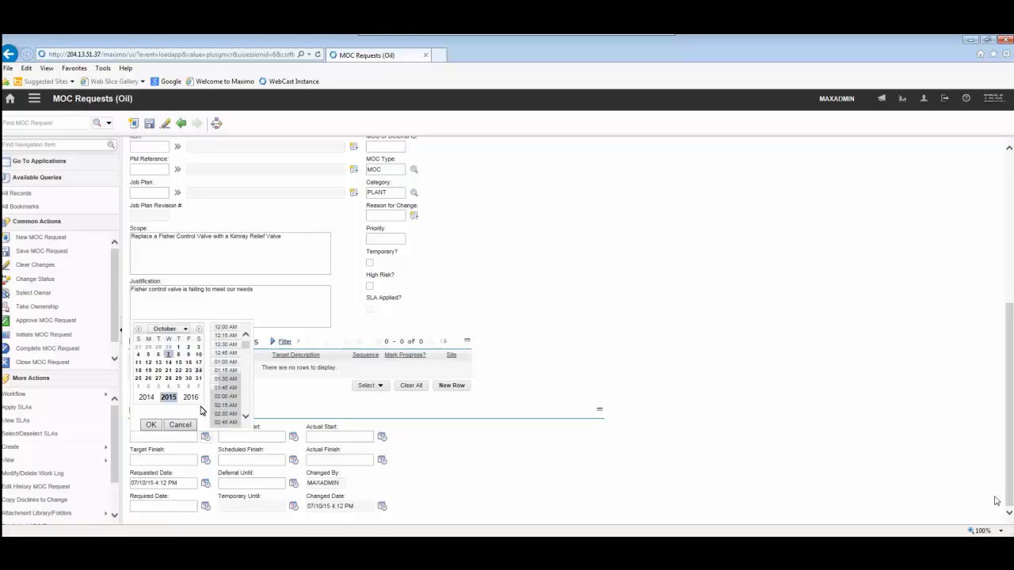
{"action": "left_click", "coordinate": [140, 380]}
{"action": "left_click", "coordinate": [149, 379]}
{"action": "left_click", "coordinate": [204, 458]}
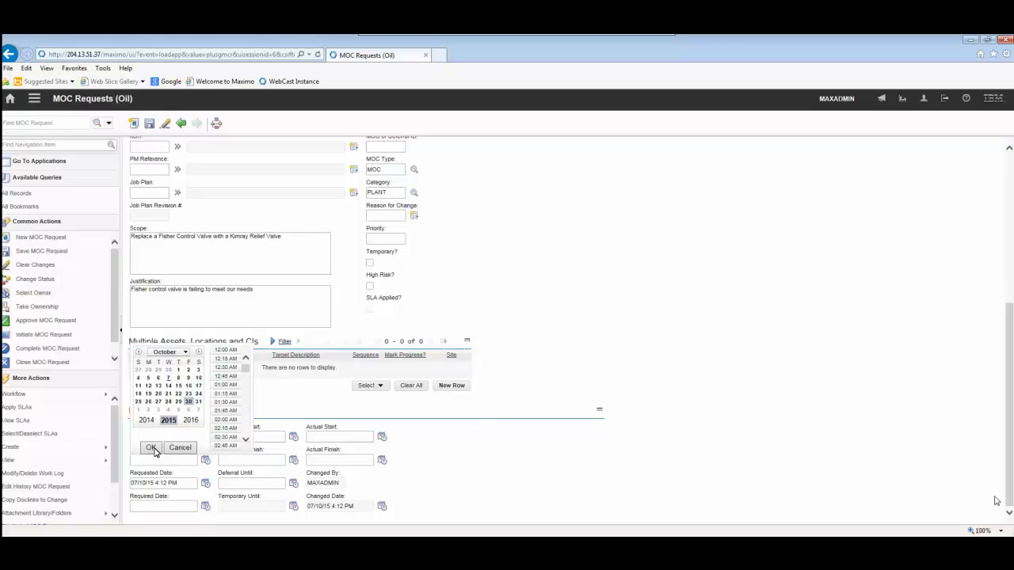
{"action": "left_click", "coordinate": [151, 447]}
Add a work log entry to the MOC request with the summary "CAB Approves the MOC Request"
{"action": "scroll", "coordinate": [478, 419], "scroll_direction": "up", "scroll_amount": 4}
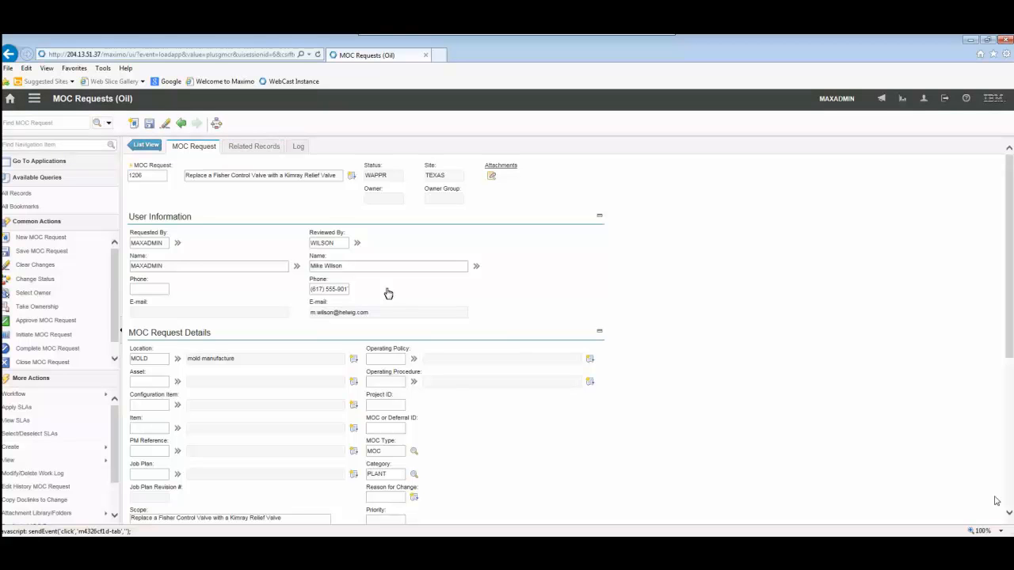
{"action": "left_click", "coordinate": [253, 147]}
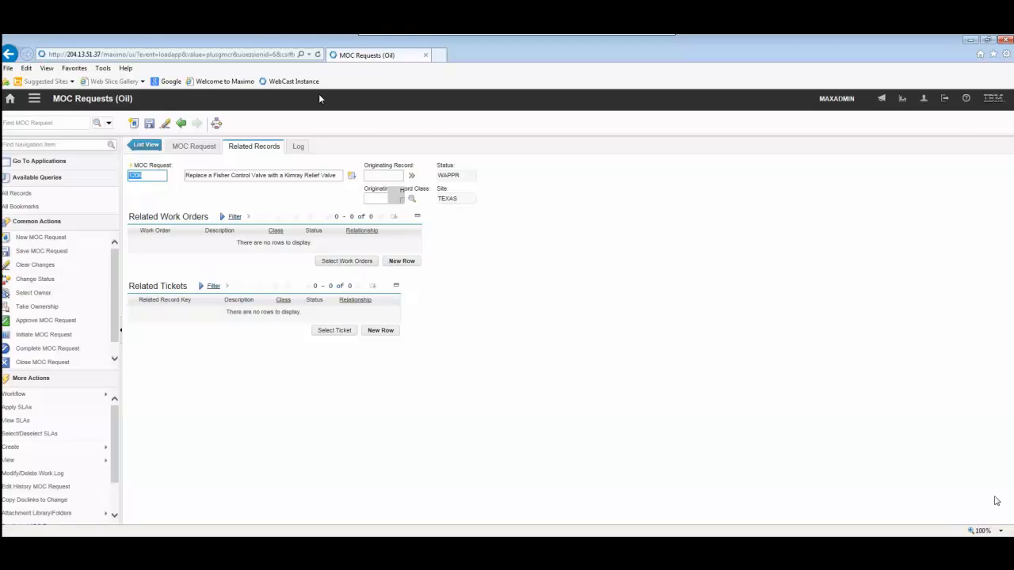
{"action": "left_click", "coordinate": [298, 148]}
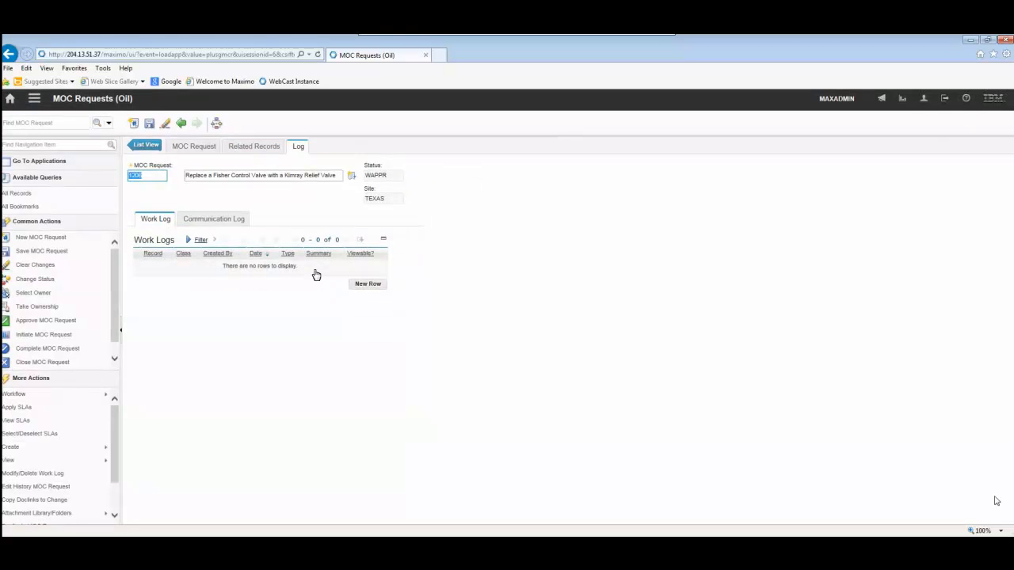
{"action": "left_click", "coordinate": [366, 285]}
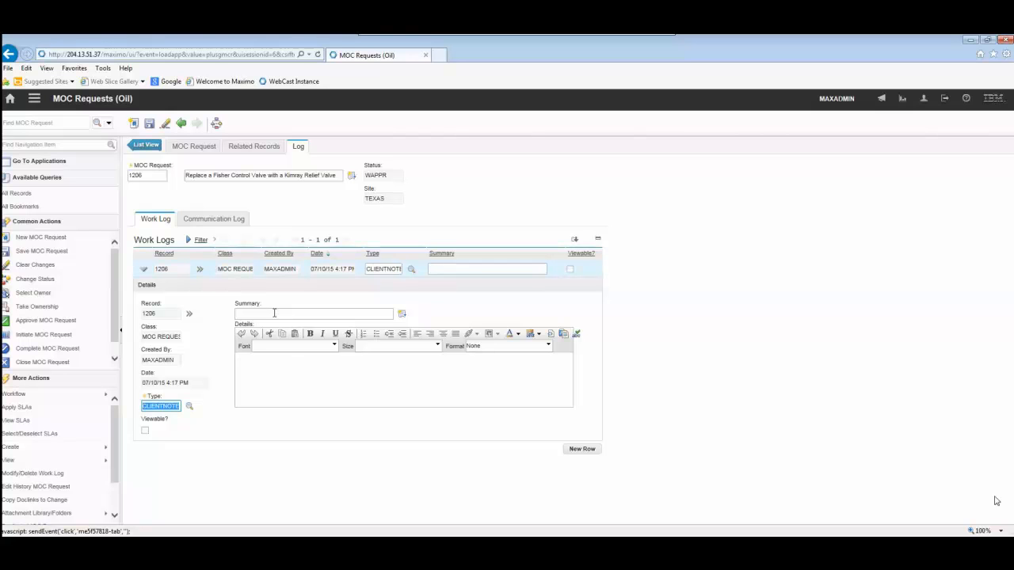
{"action": "left_click", "coordinate": [274, 313]}
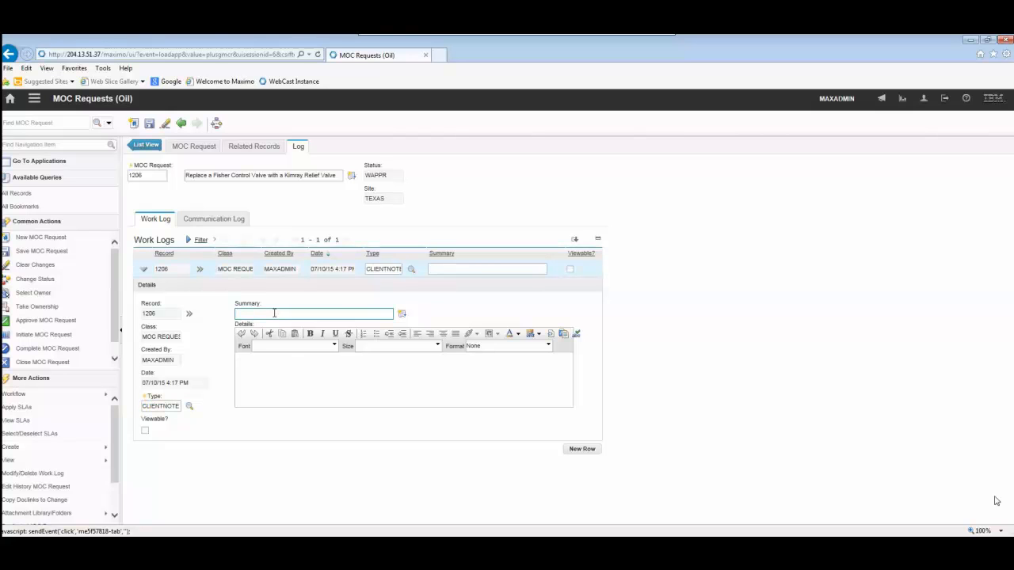
{"action": "type", "text": "CAB Approves the MOC Request"}
{"action": "key", "text": "Tab"}
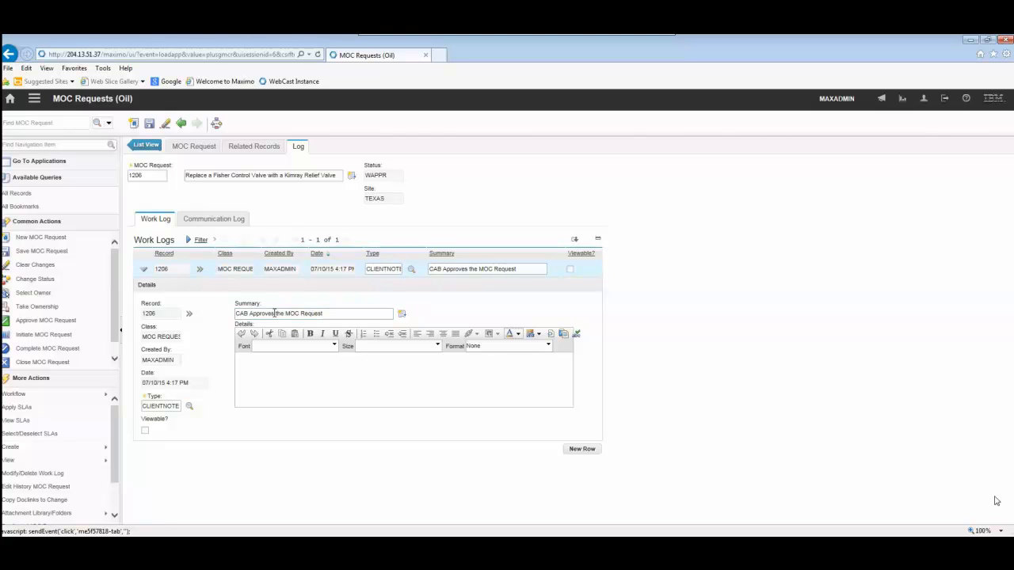
Save the MOC request and change its status to Approved
{"action": "left_click", "coordinate": [149, 124]}
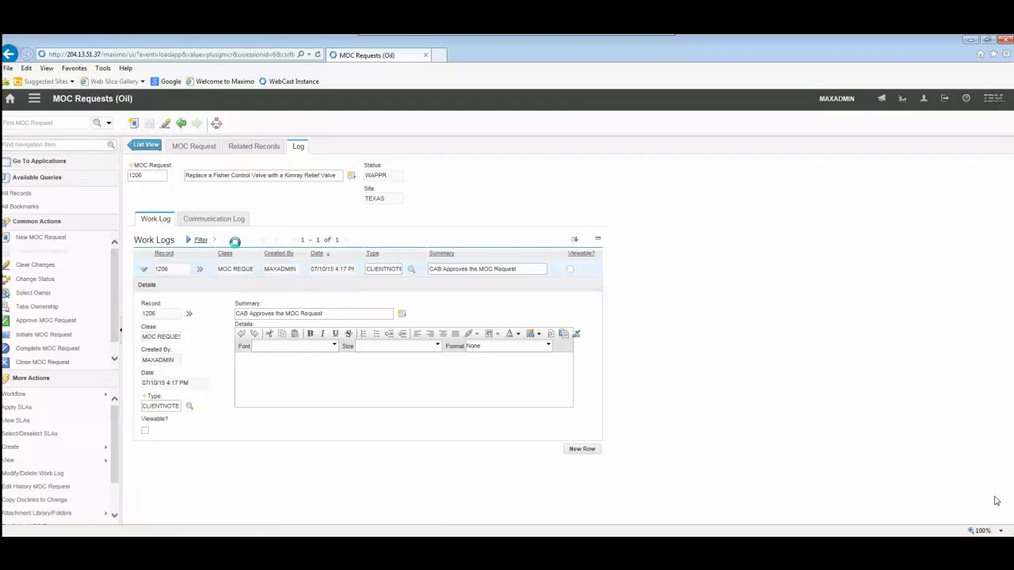
{"action": "left_click", "coordinate": [42, 320]}
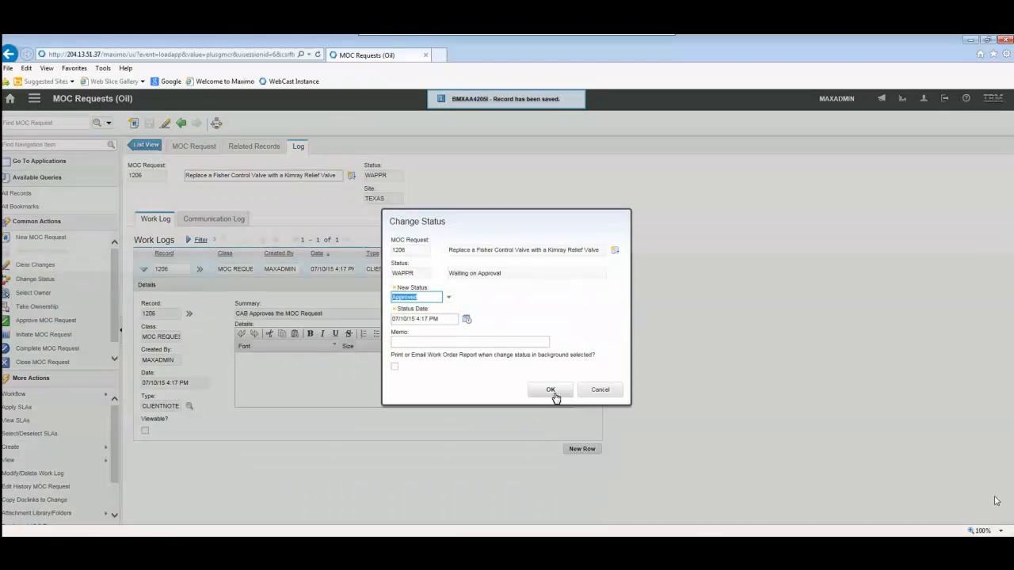
{"action": "left_click", "coordinate": [555, 398]}
{"action": "left_click", "coordinate": [553, 390]}
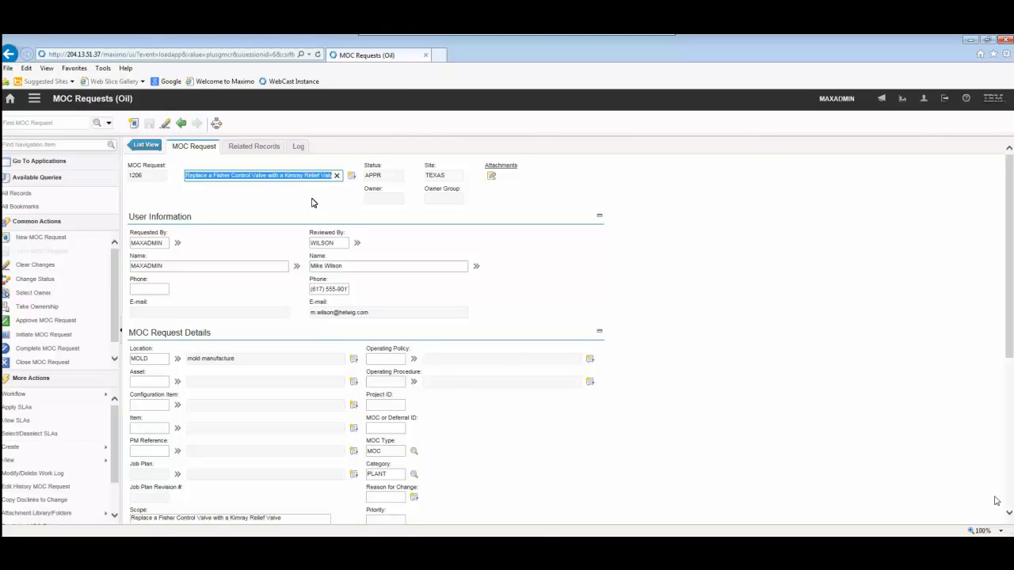
Create an MOC record from the approved MOC request
{"action": "left_click", "coordinate": [48, 320]}
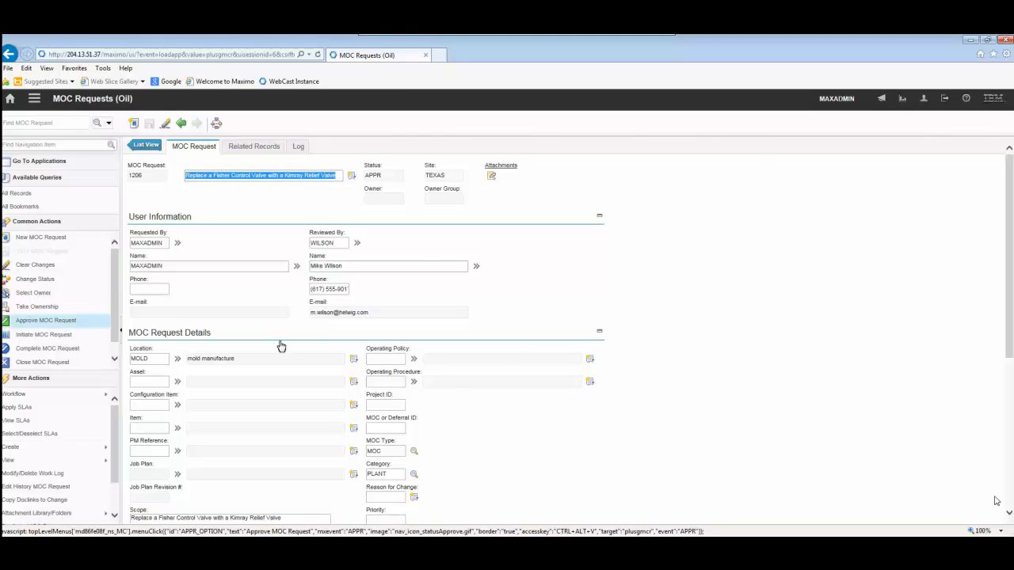
{"action": "left_click", "coordinate": [215, 123]}
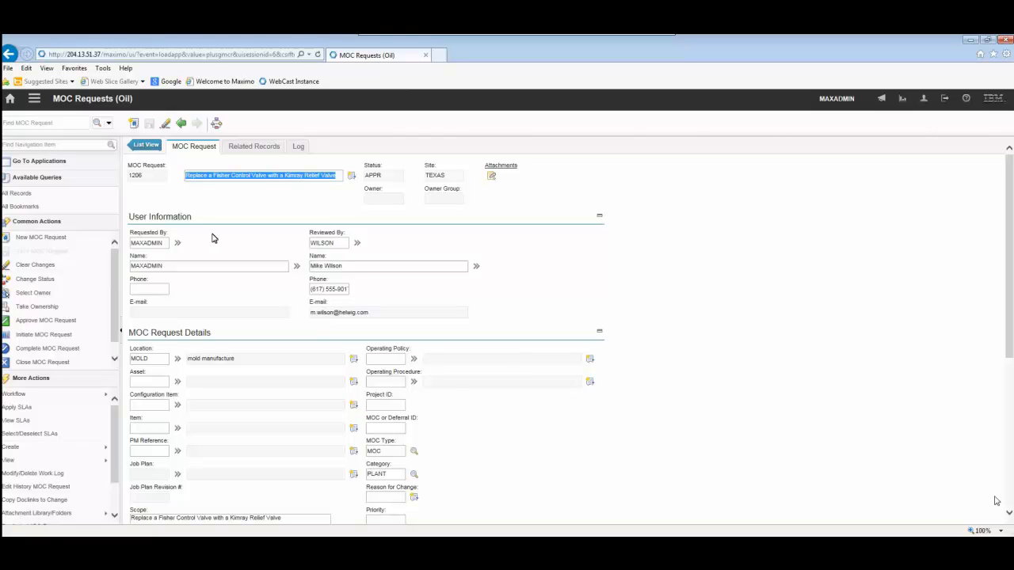
{"action": "mouse_move", "coordinate": [87, 448]}
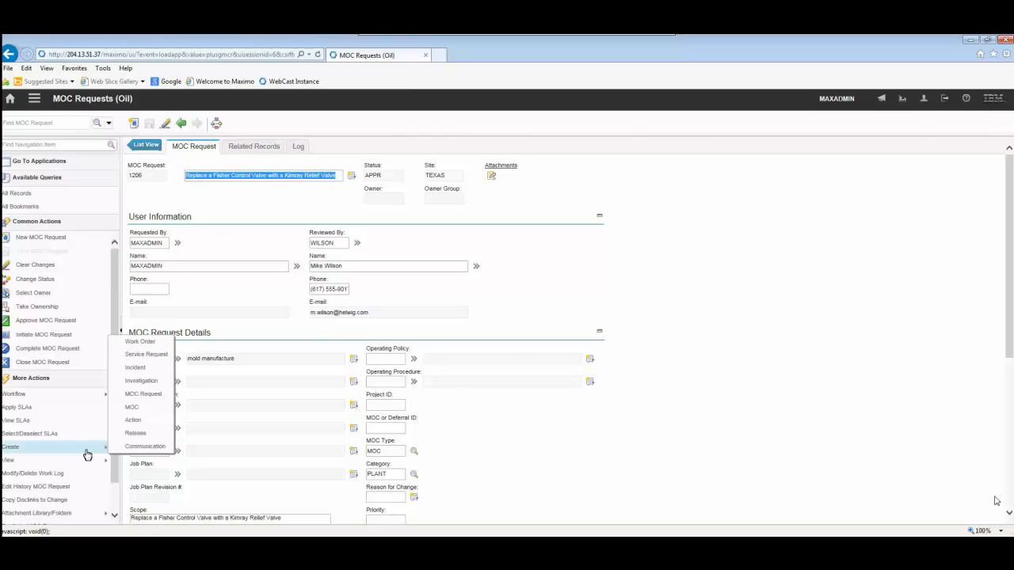
{"action": "left_click", "coordinate": [133, 407]}
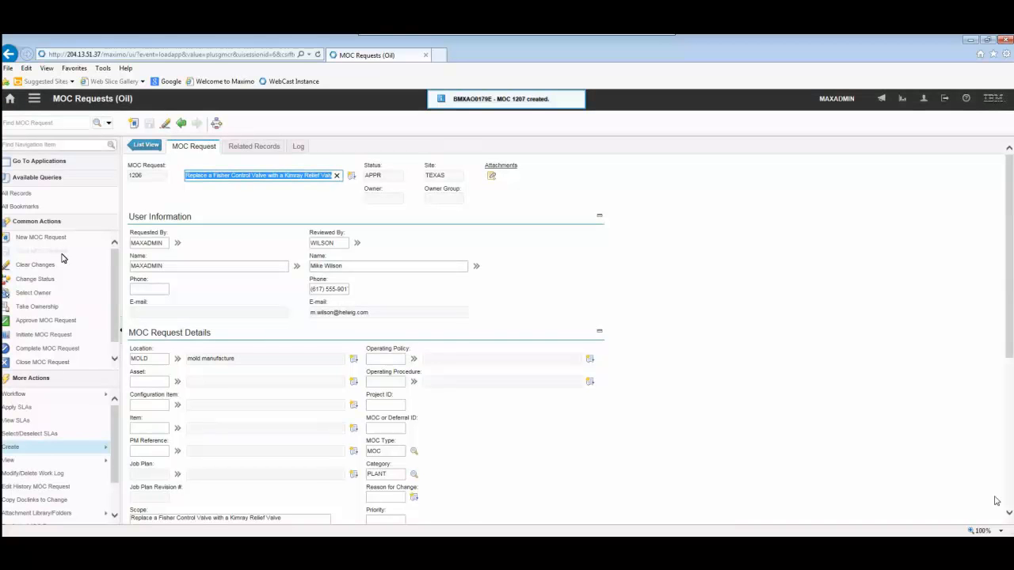
{"action": "mouse_move", "coordinate": [44, 447]}
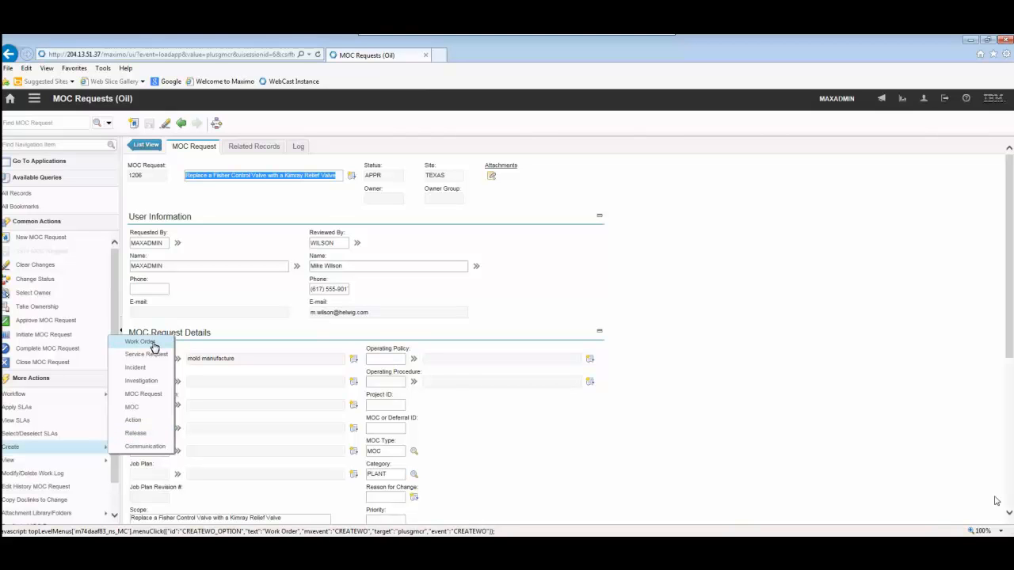
{"action": "left_click", "coordinate": [224, 284]}
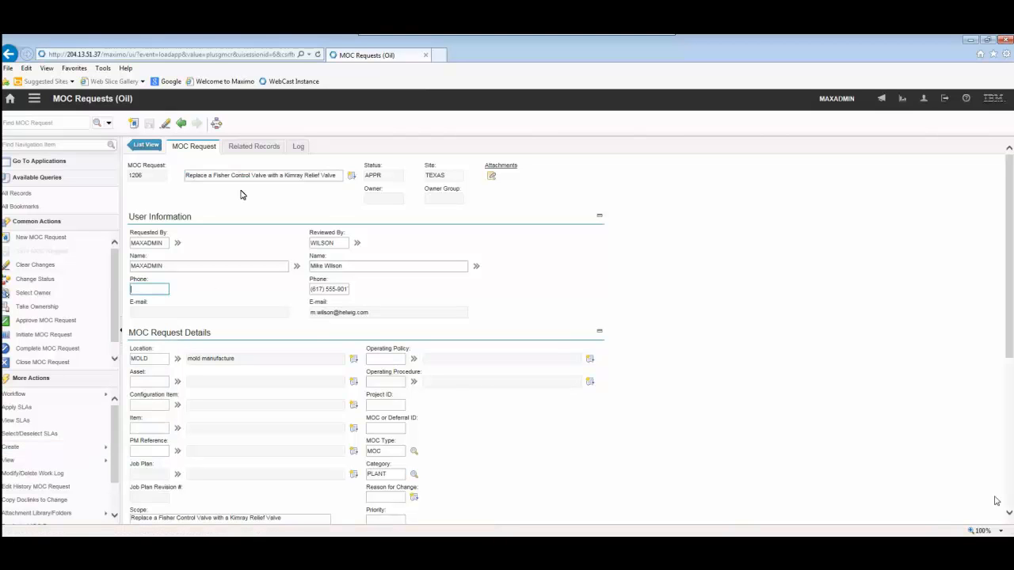
Open the generated follow-up MOC from the MOC request's related work orders
{"action": "left_click", "coordinate": [243, 149]}
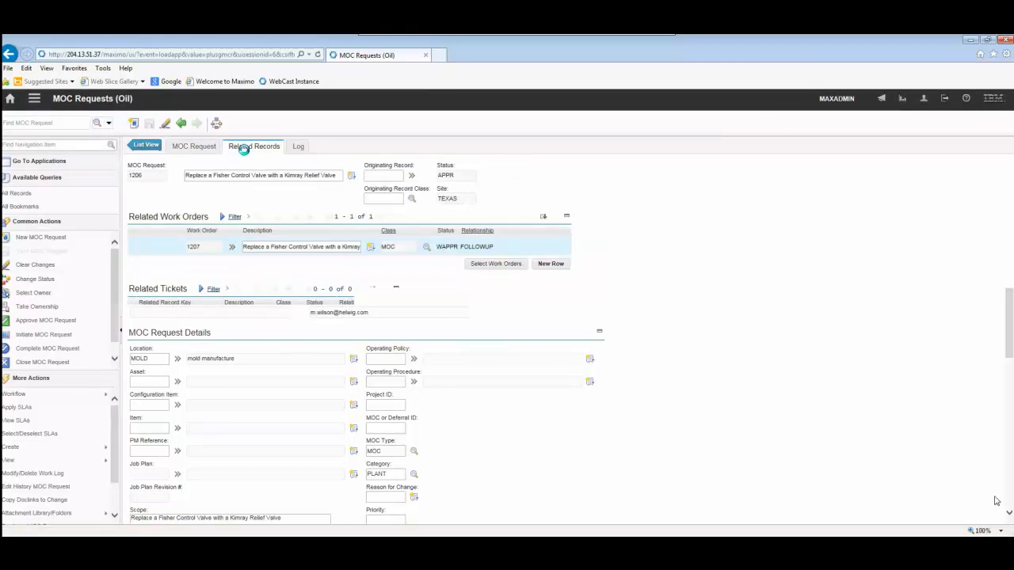
{"action": "left_click", "coordinate": [138, 247]}
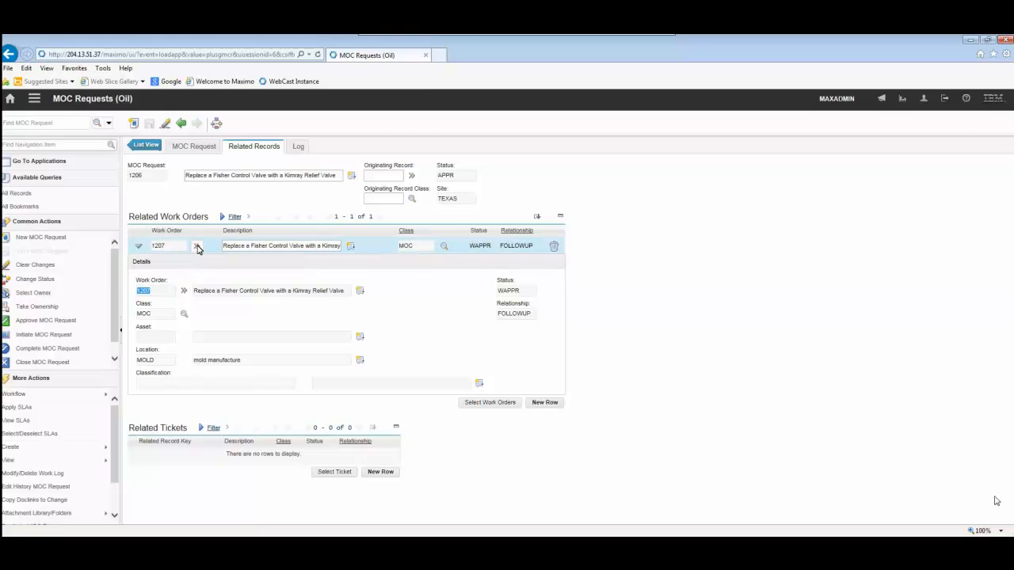
{"action": "left_click", "coordinate": [197, 248]}
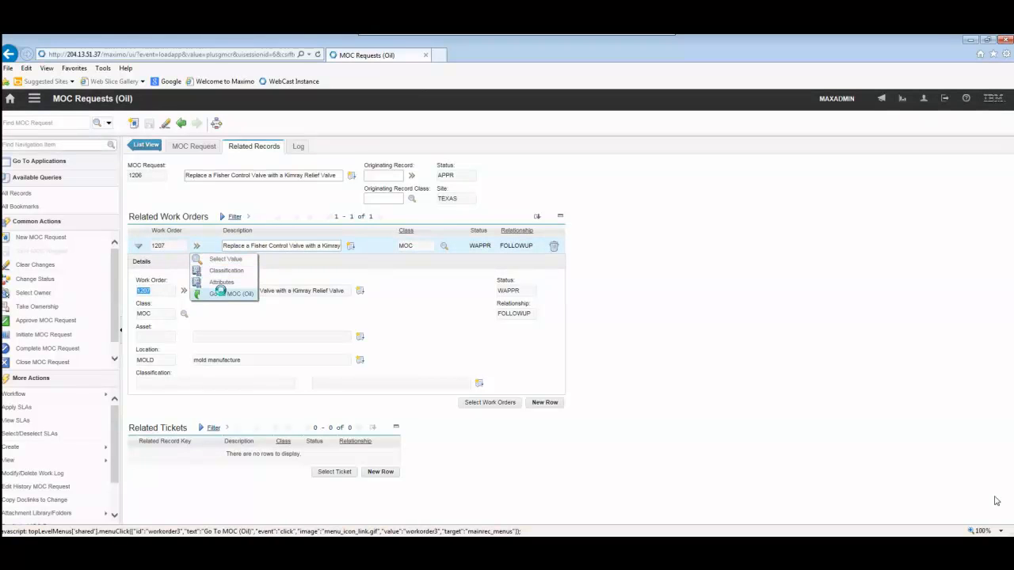
{"action": "left_click", "coordinate": [219, 292]}
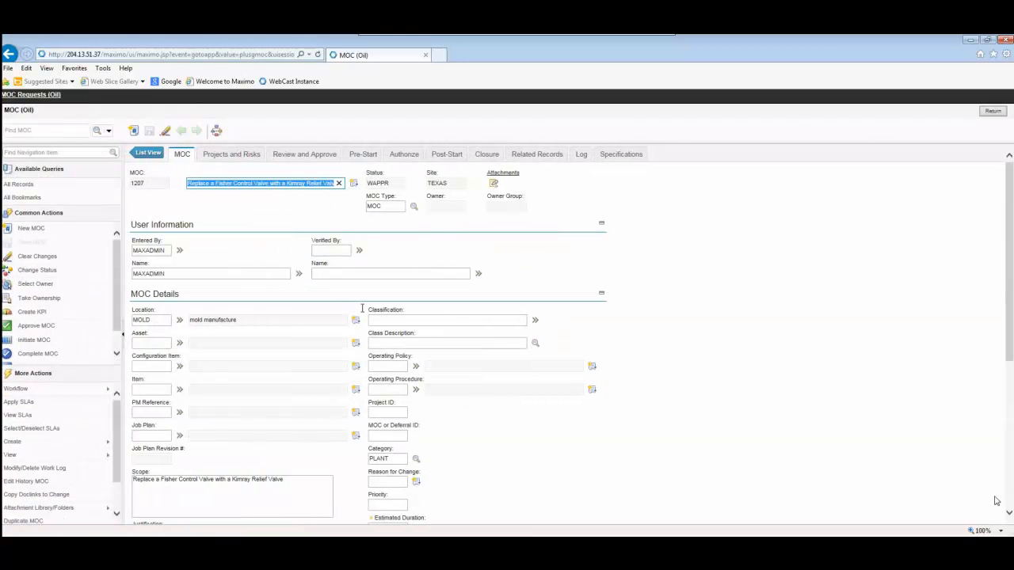
Set the MOC's target start to October 26, 2015 and its target finish to October 30, 2015
{"action": "scroll", "coordinate": [362, 310], "scroll_direction": "down", "scroll_amount": 3}
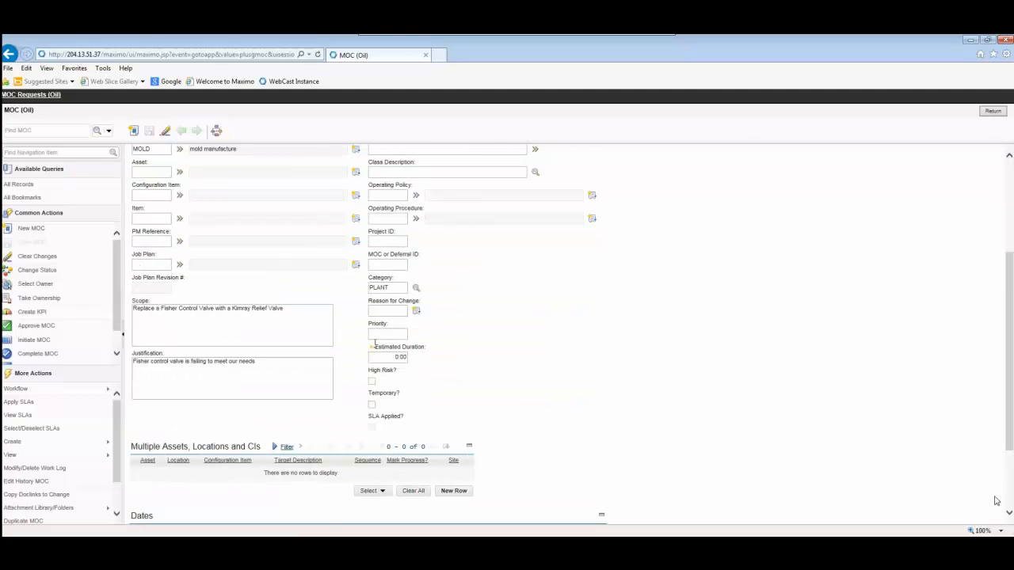
{"action": "scroll", "coordinate": [376, 348], "scroll_direction": "down", "scroll_amount": 2}
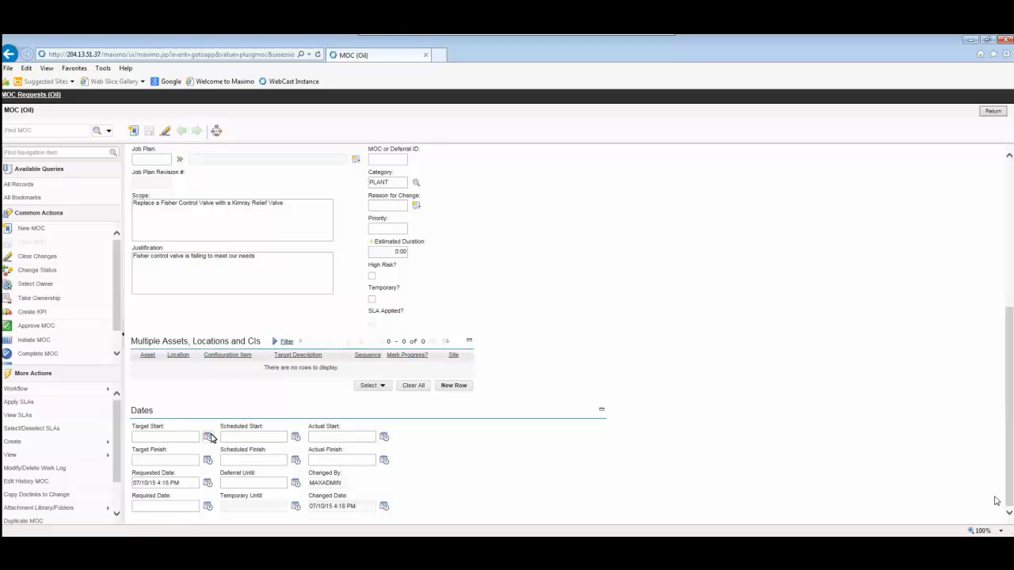
{"action": "left_click", "coordinate": [208, 437]}
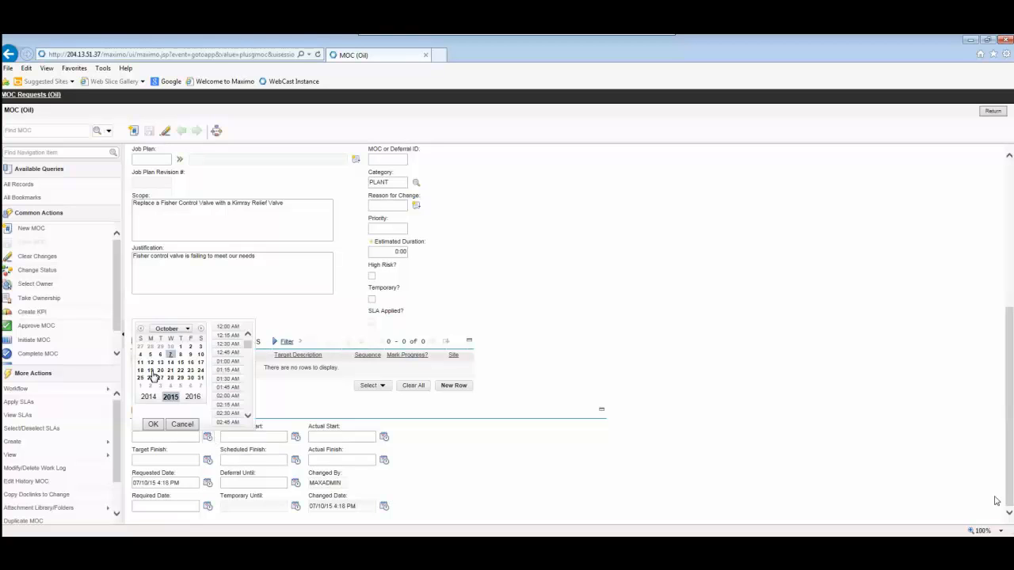
{"action": "left_click", "coordinate": [152, 423]}
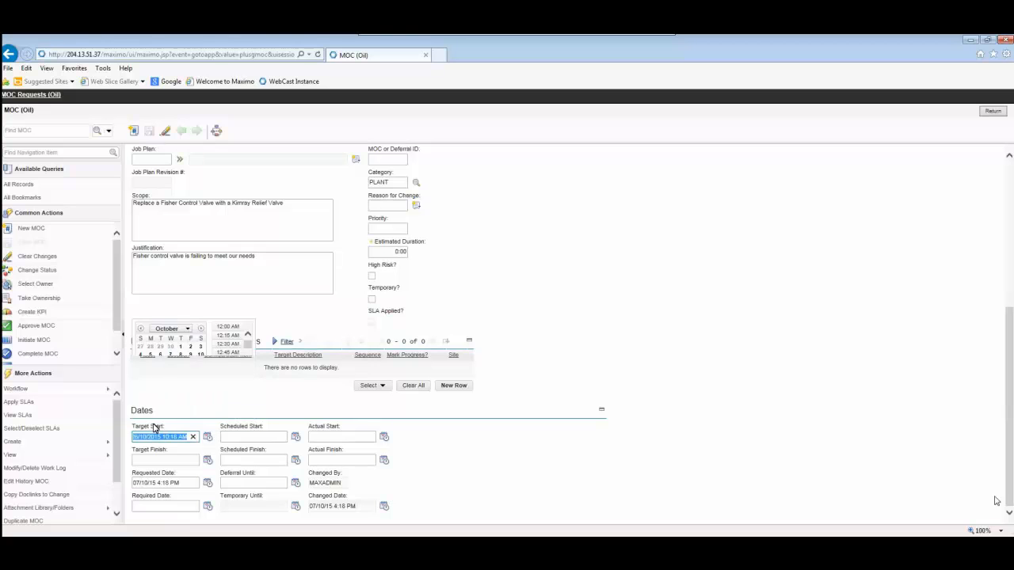
{"action": "left_click", "coordinate": [208, 480]}
{"action": "left_click", "coordinate": [190, 400]}
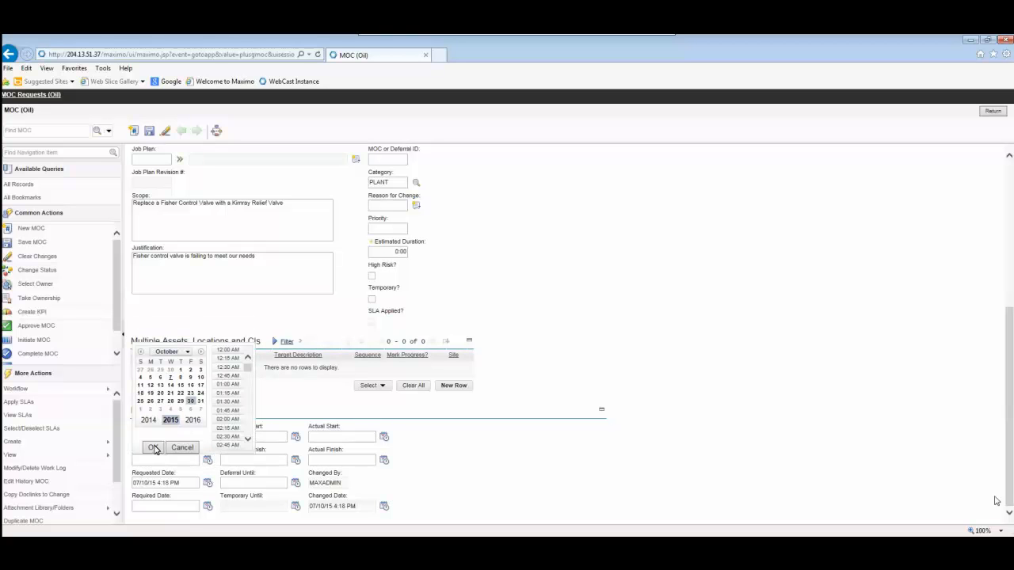
{"action": "left_click", "coordinate": [153, 448]}
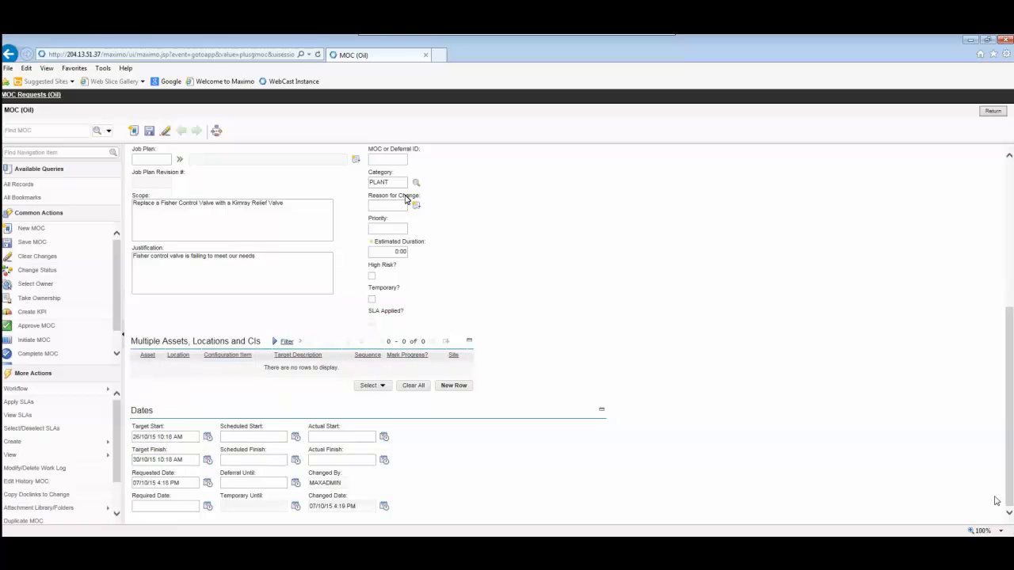
Assign risk assessment 1001, MOC Risk Assessment, to the MOC's risks
{"action": "scroll", "coordinate": [405, 199], "scroll_direction": "up", "scroll_amount": 4}
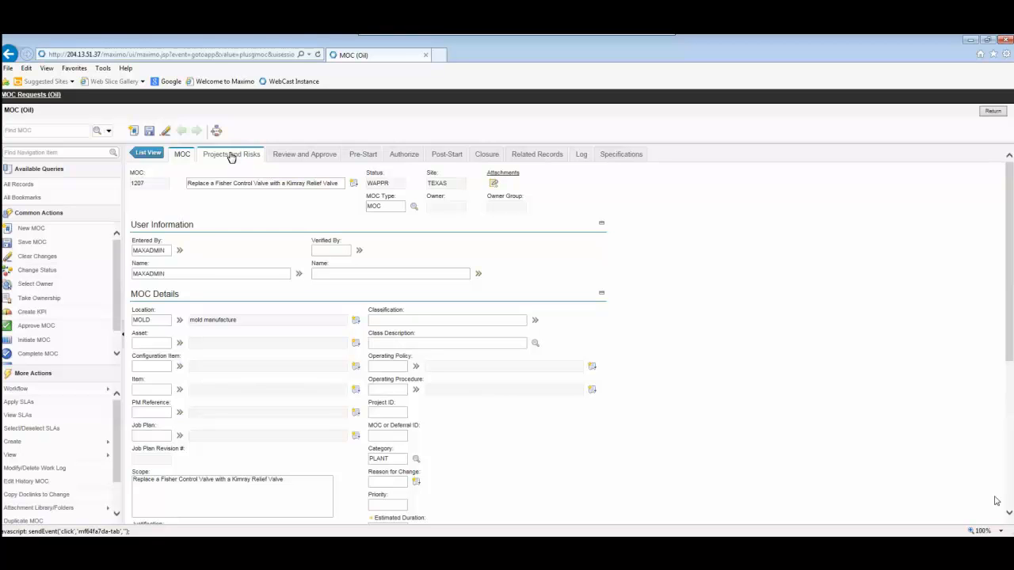
{"action": "left_click", "coordinate": [231, 156]}
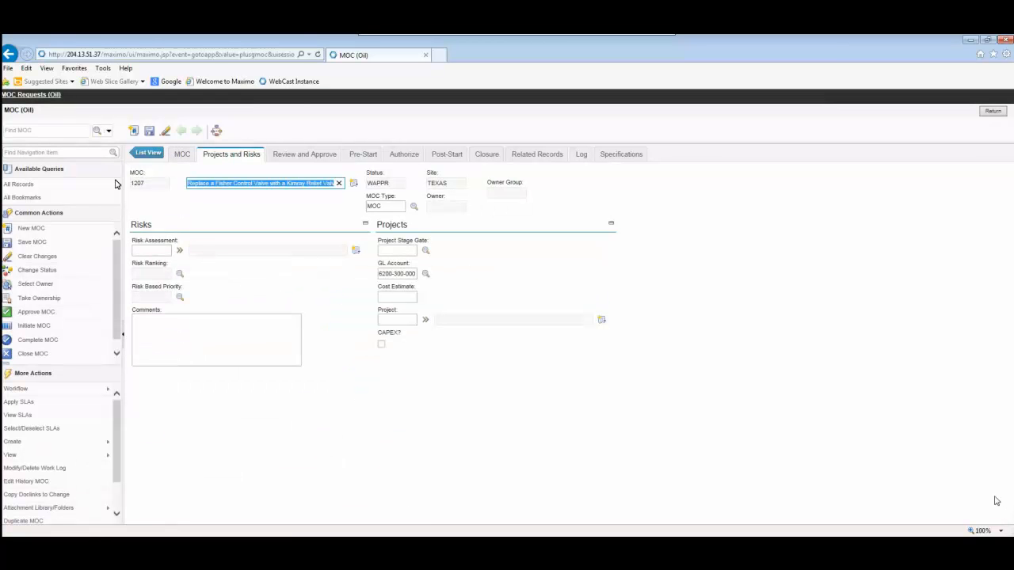
{"action": "left_click", "coordinate": [180, 250]}
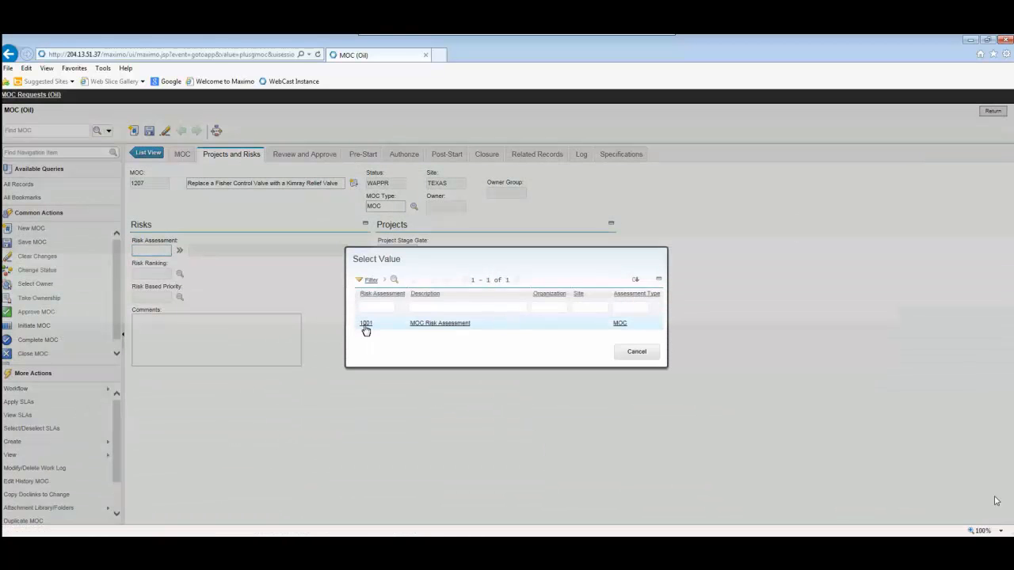
{"action": "left_click", "coordinate": [365, 324]}
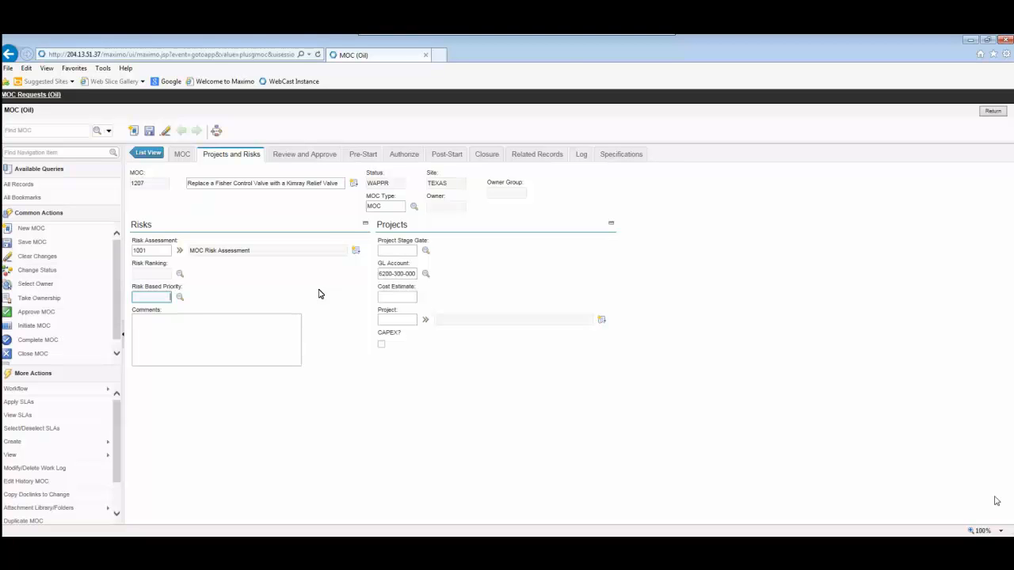
Set the MOC's project cost estimate to 3,000.00
{"action": "left_click", "coordinate": [398, 299]}
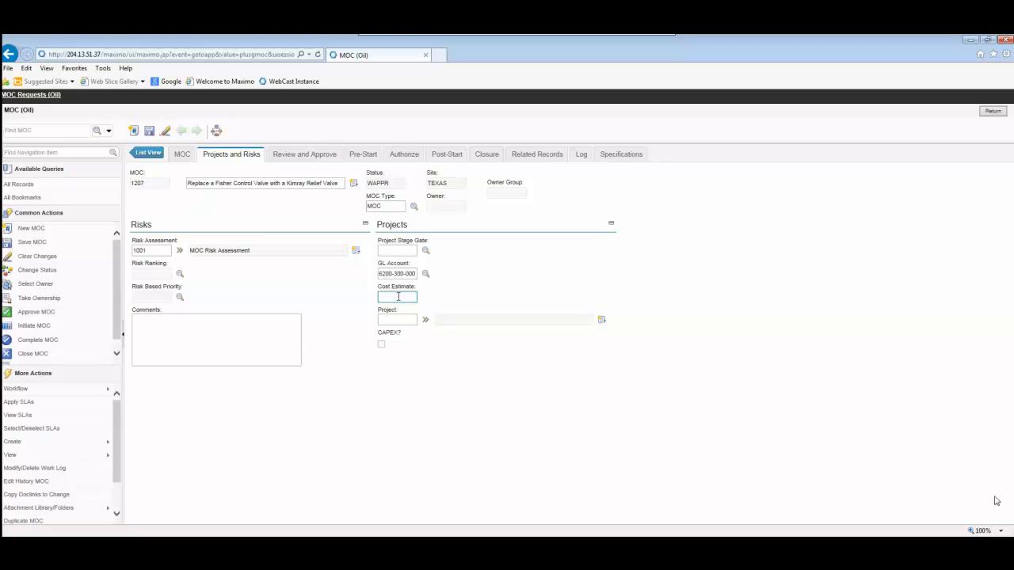
{"action": "type", "text": "1"}
{"action": "type", "text": "3000"}
{"action": "key", "text": "Tab"}
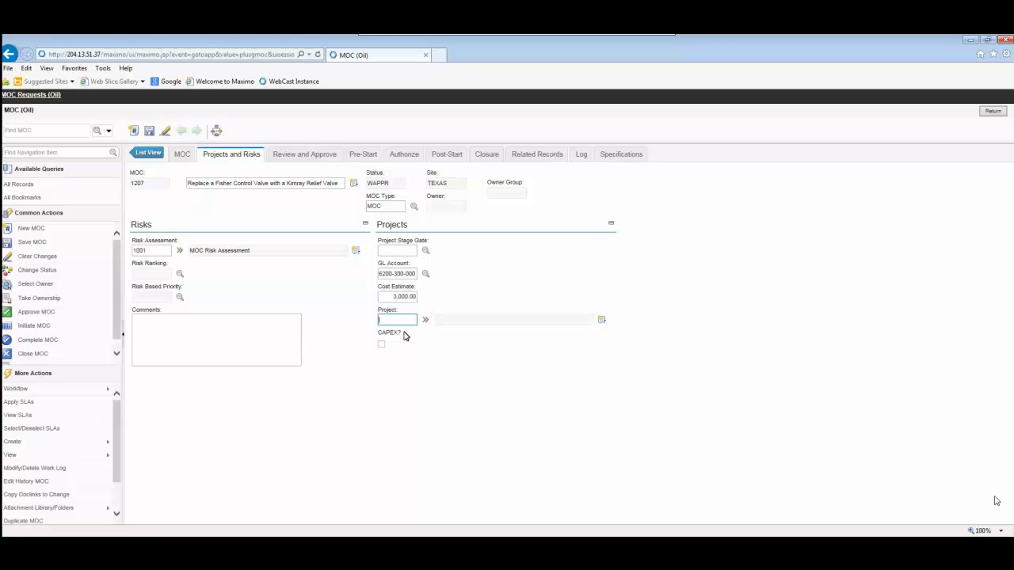
Add two people as reviewers of the MOC, entering one person ID and picking the other from the people list
{"action": "left_click", "coordinate": [299, 156]}
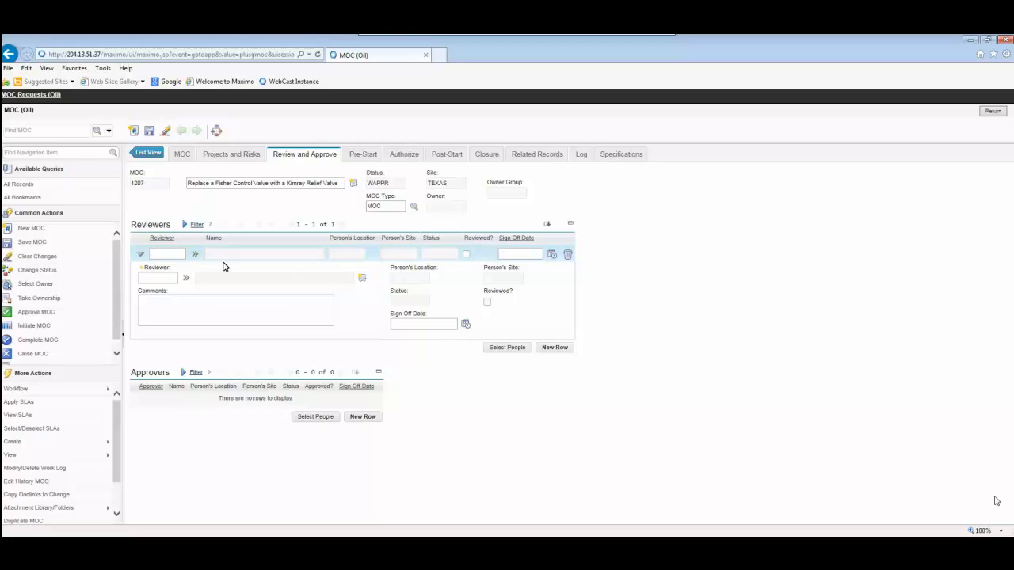
{"action": "left_click", "coordinate": [158, 278]}
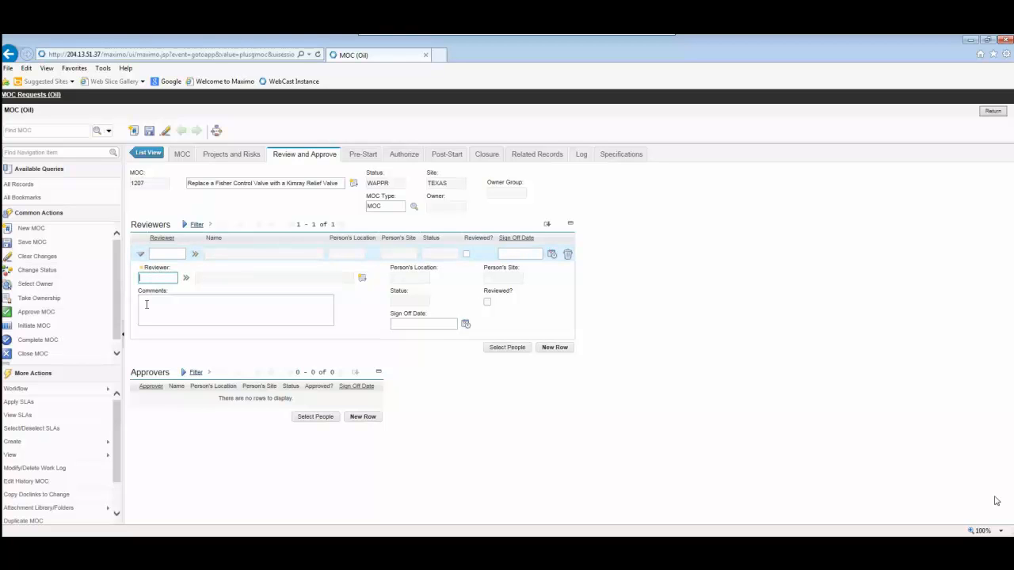
{"action": "type", "text": "wilson"}
{"action": "key", "text": "Tab"}
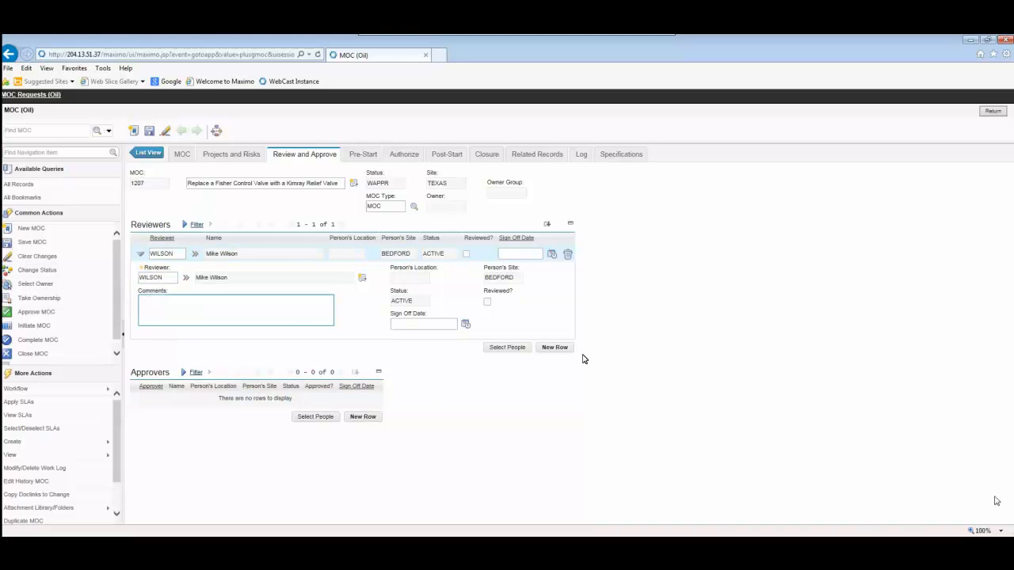
{"action": "left_click", "coordinate": [563, 350]}
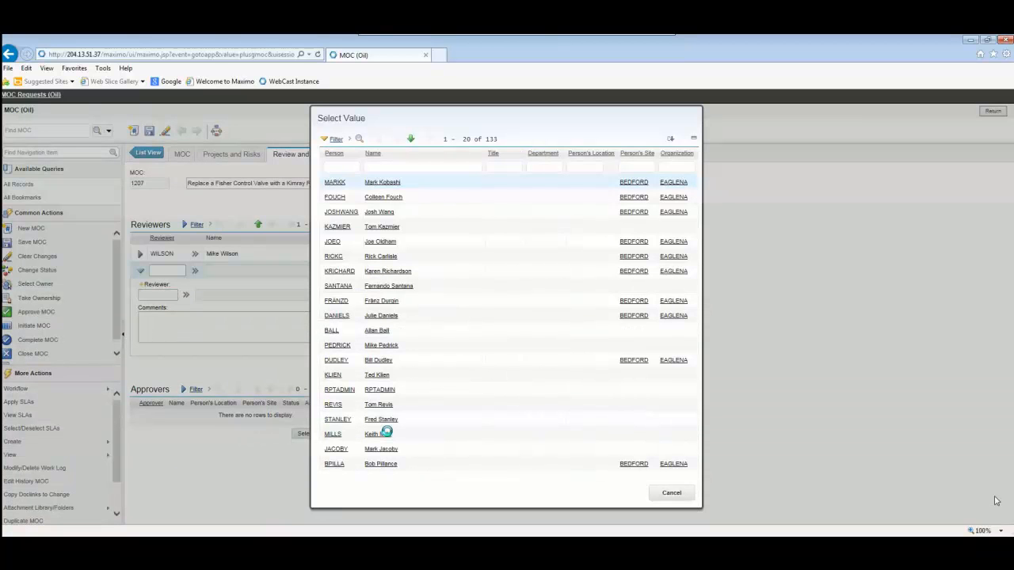
{"action": "left_click", "coordinate": [388, 286]}
Add two people from the BEDFORD site as approvers of the MOC
{"action": "left_click", "coordinate": [315, 433]}
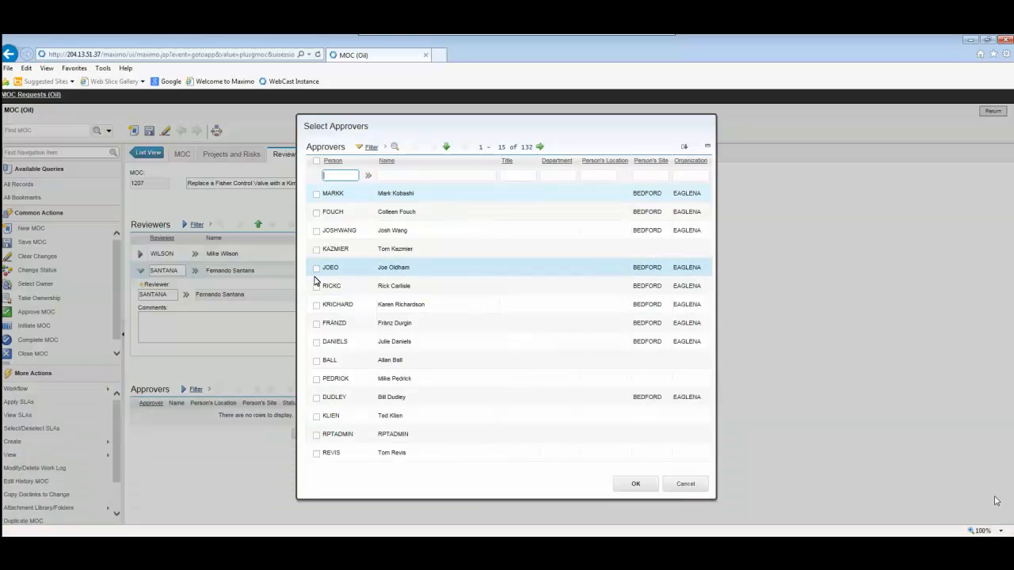
{"action": "left_click", "coordinate": [316, 268]}
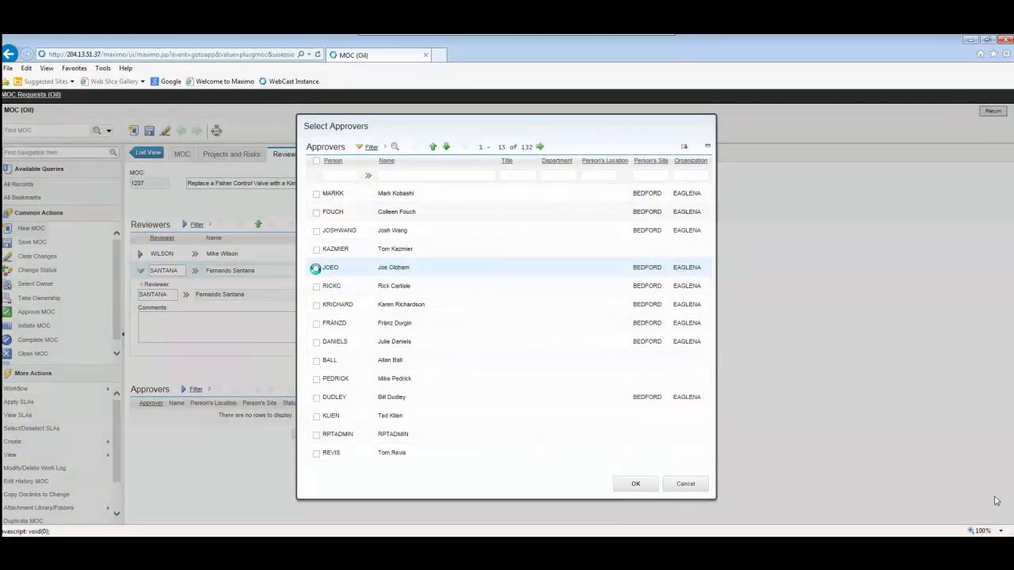
{"action": "left_click", "coordinate": [316, 304]}
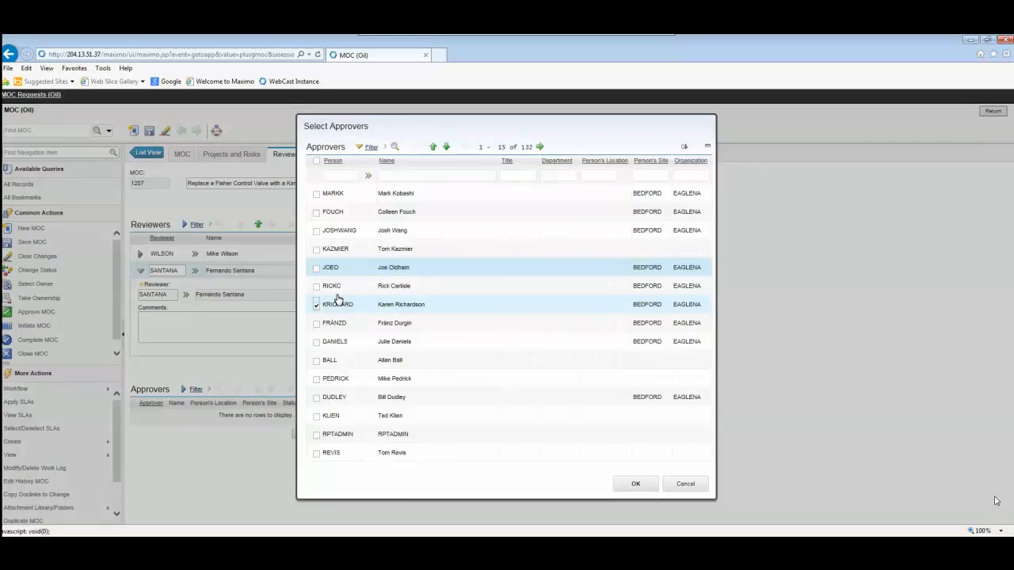
{"action": "left_click", "coordinate": [633, 487]}
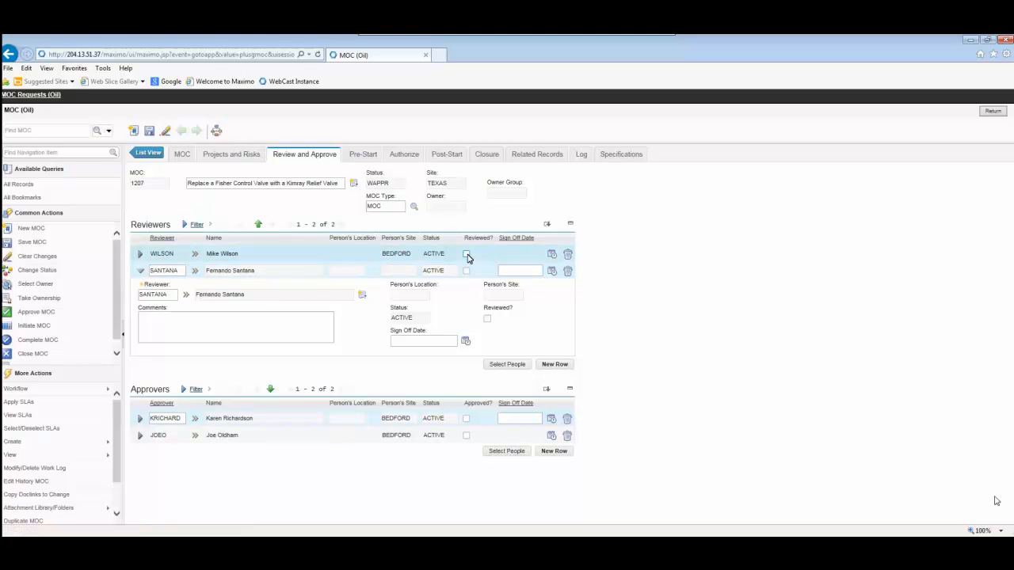
Mark both reviewers as reviewed and both approvers as approved
{"action": "left_click", "coordinate": [467, 254]}
{"action": "left_click", "coordinate": [466, 270]}
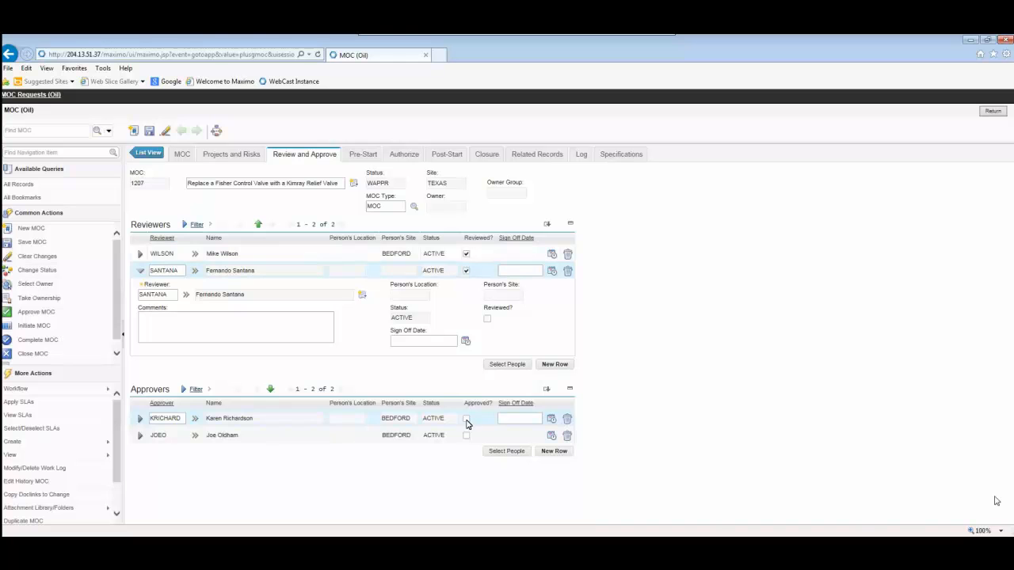
{"action": "left_click", "coordinate": [466, 419]}
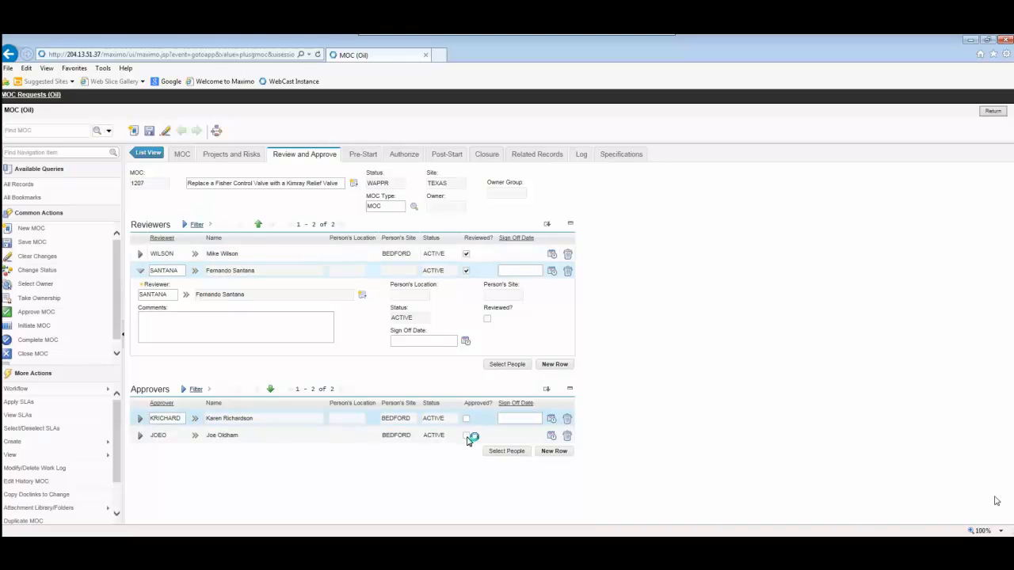
{"action": "left_click", "coordinate": [466, 436]}
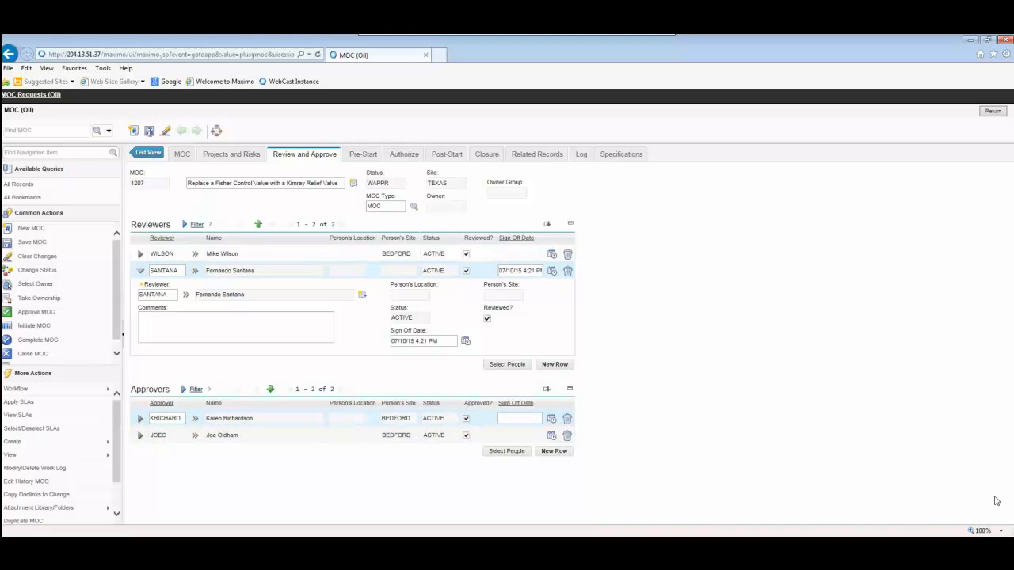
Save the MOC and change its status to Approved
{"action": "left_click", "coordinate": [149, 133]}
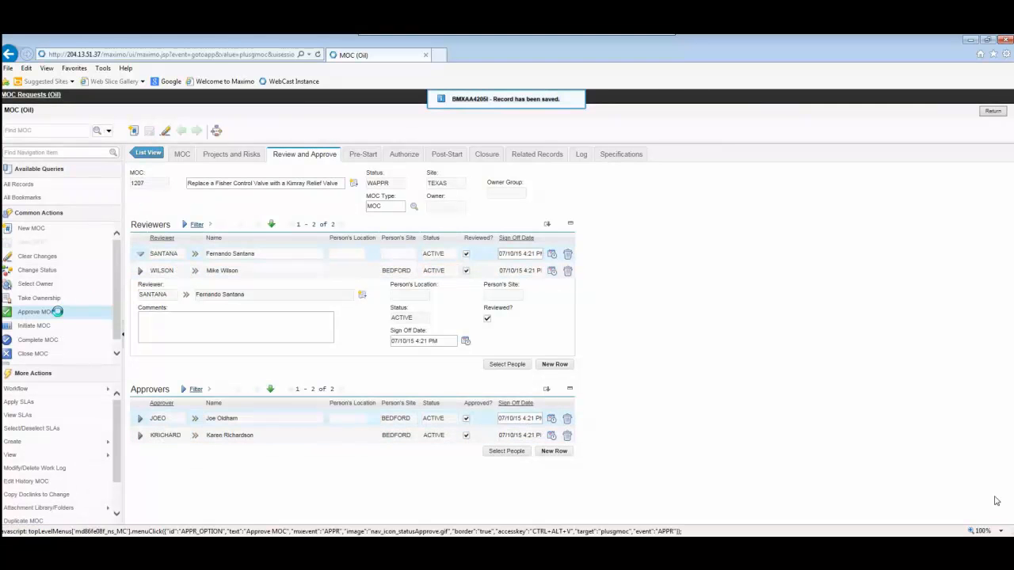
{"action": "left_click", "coordinate": [56, 311]}
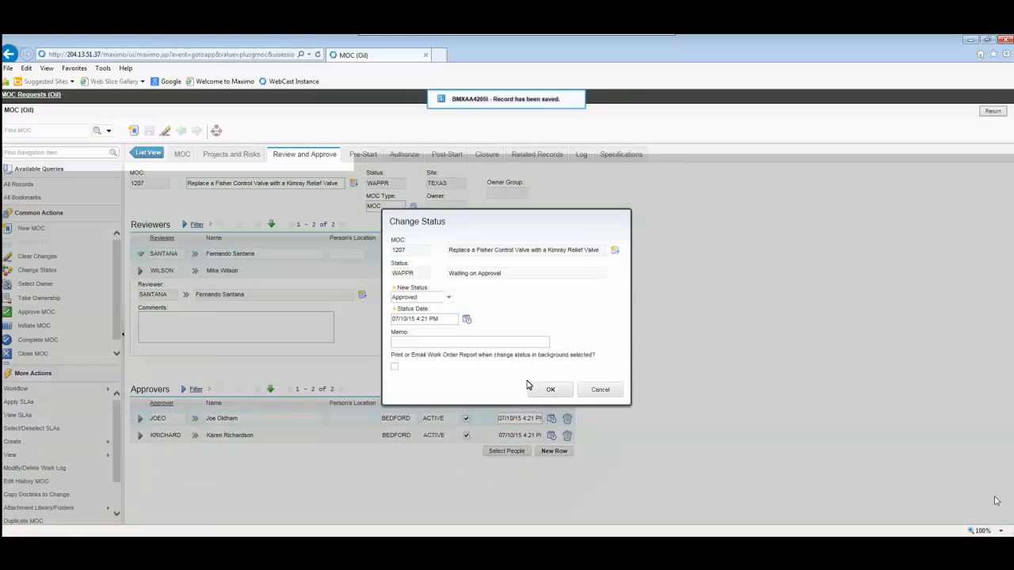
{"action": "left_click", "coordinate": [551, 389]}
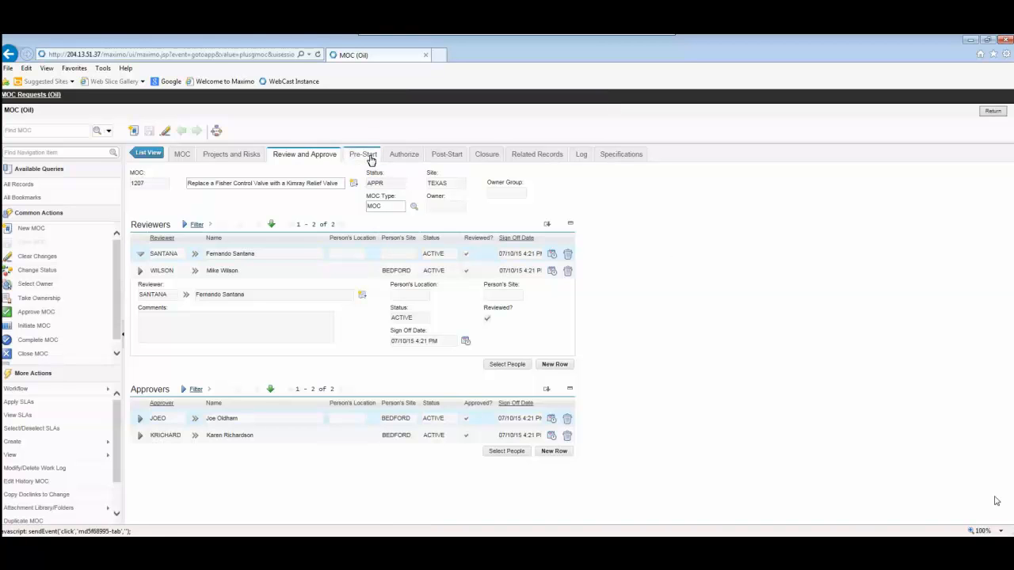
Try to add all four standard MOC actions, 1001 to 1004, as pre-start actions of the approved MOC
{"action": "left_click", "coordinate": [369, 157]}
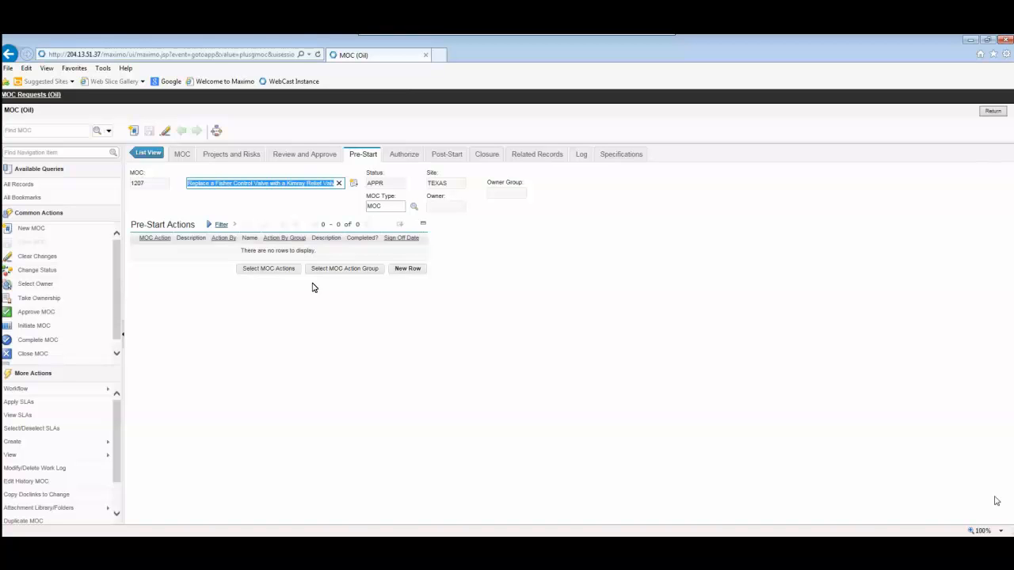
{"action": "left_click", "coordinate": [267, 270]}
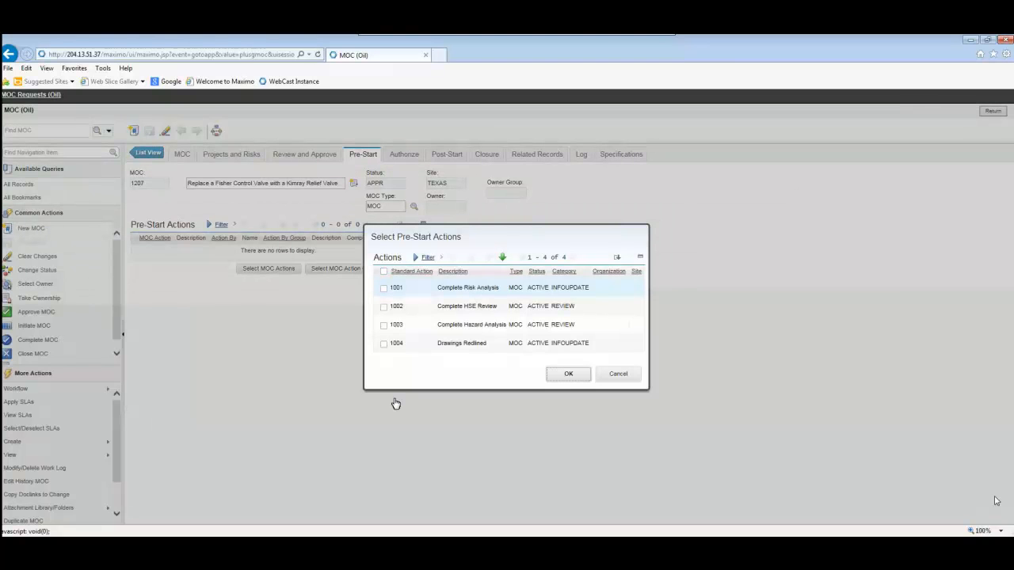
{"action": "left_click", "coordinate": [383, 271]}
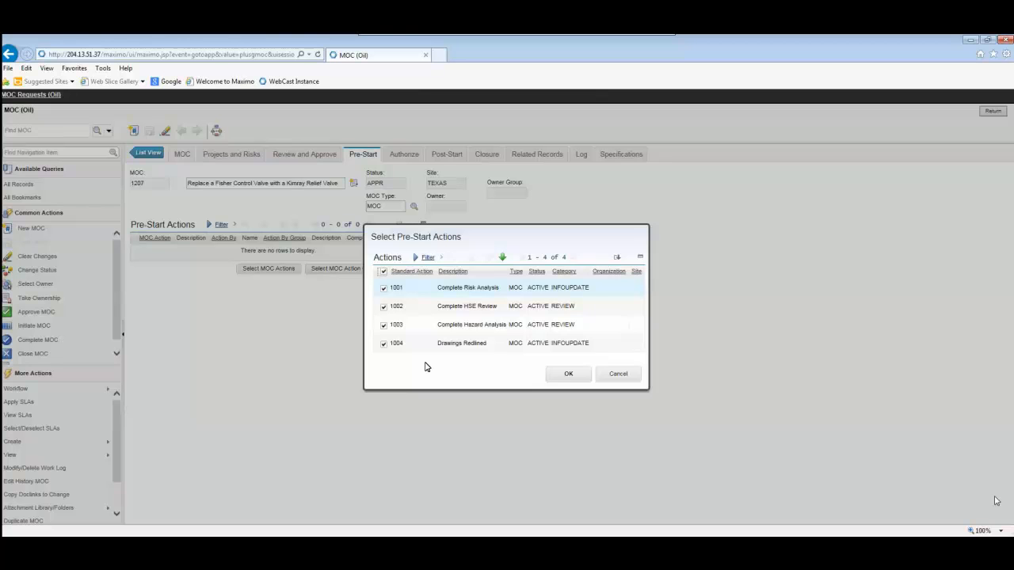
{"action": "left_click", "coordinate": [560, 374]}
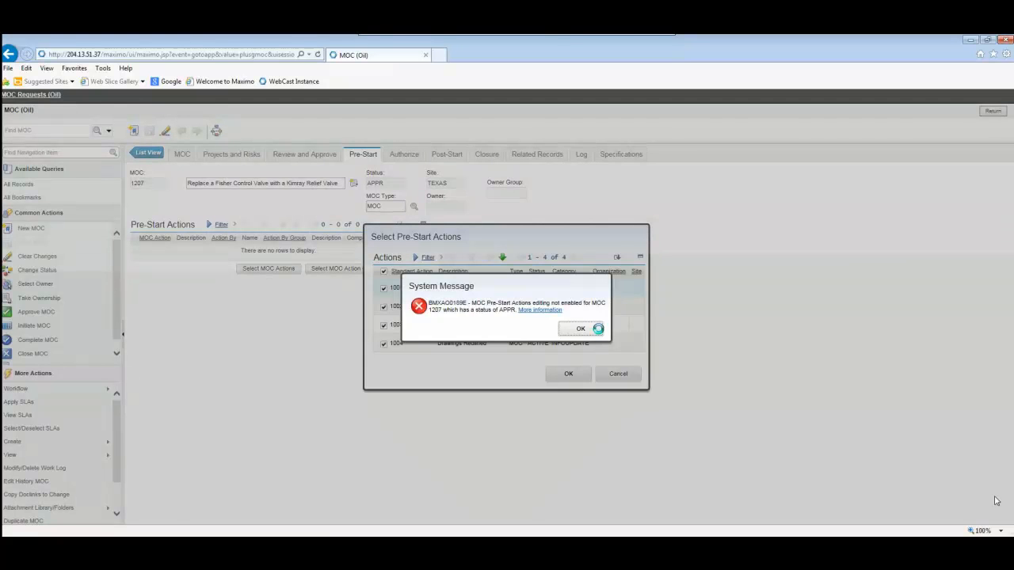
{"action": "left_click", "coordinate": [598, 328]}
{"action": "left_click", "coordinate": [618, 373]}
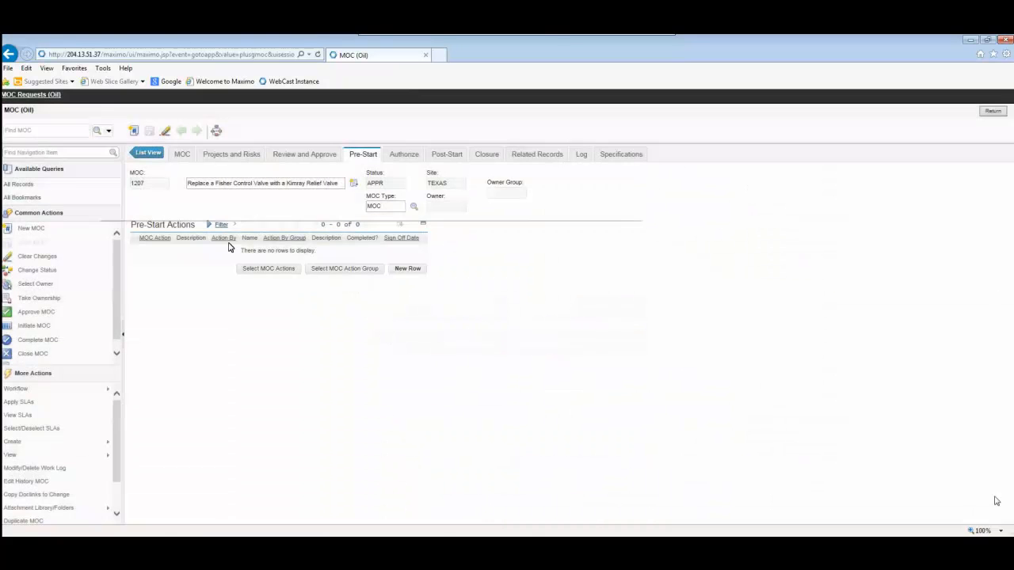
Change the MOC's status to Waiting on Approval
{"action": "left_click", "coordinate": [46, 273]}
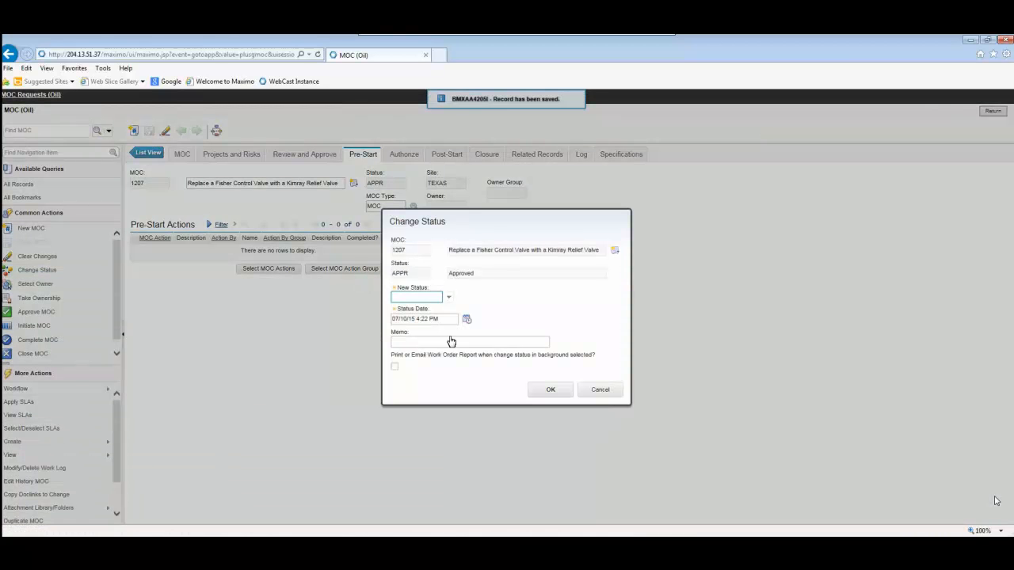
{"action": "left_click", "coordinate": [448, 297]}
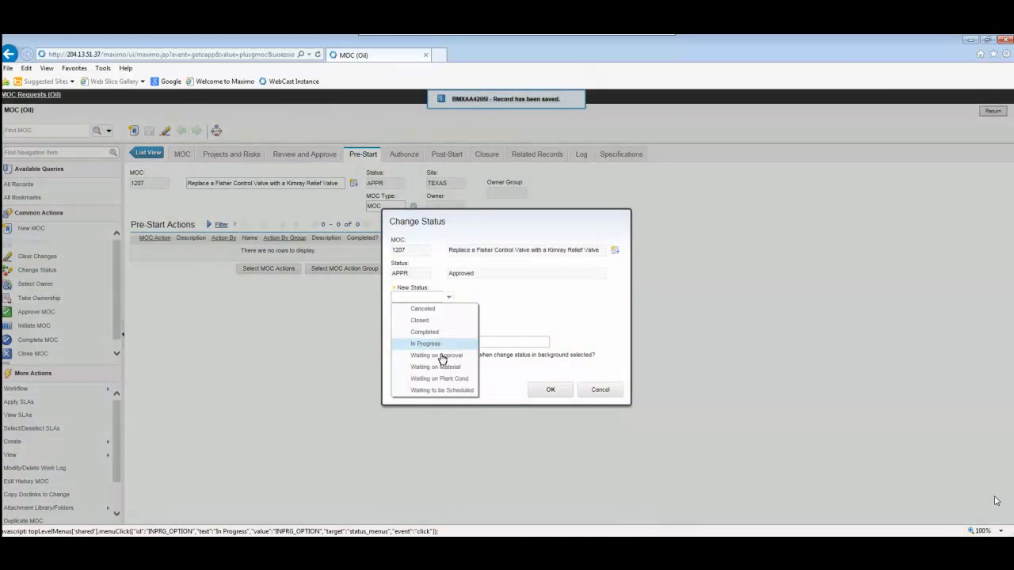
{"action": "left_click", "coordinate": [437, 356]}
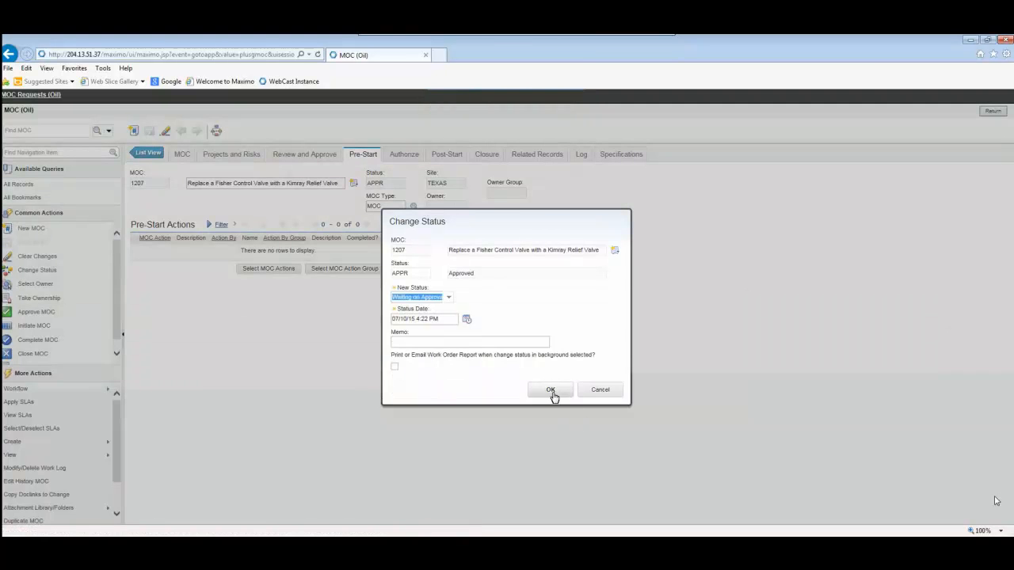
{"action": "left_click", "coordinate": [552, 391]}
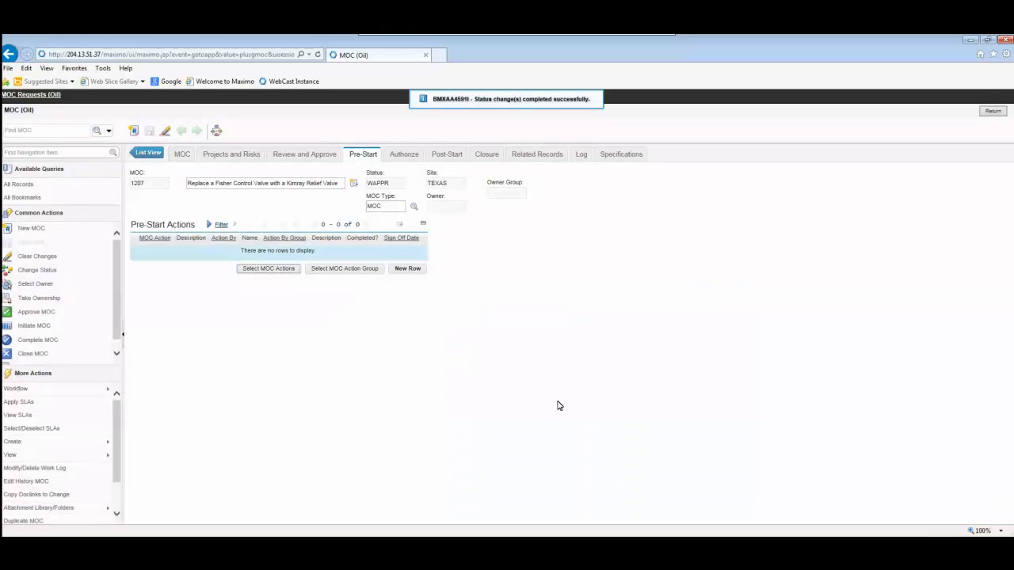
Add all four standard MOC actions, 1001 to 1004, as pre-start actions of the MOC awaiting approval
{"action": "left_click", "coordinate": [269, 270]}
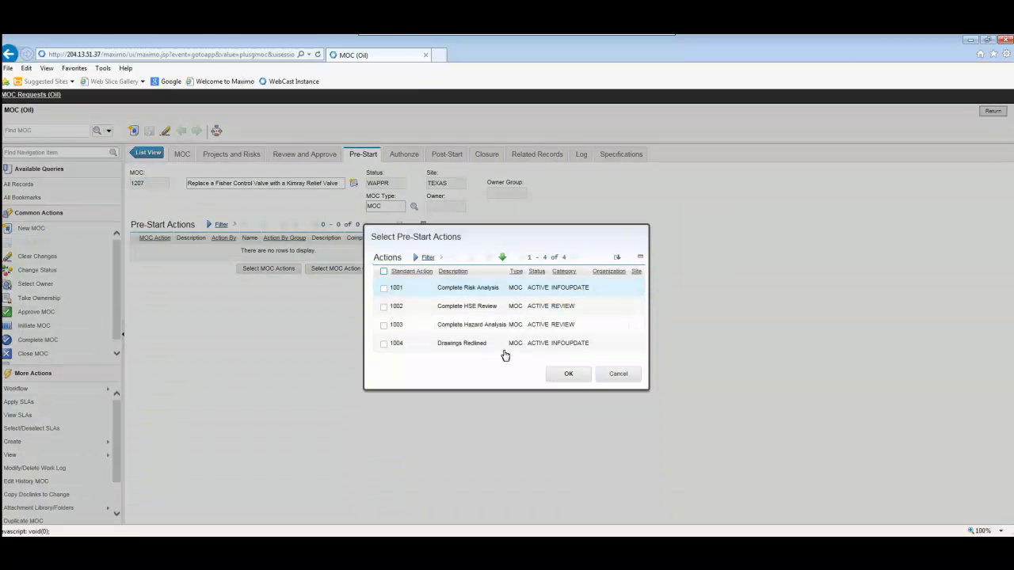
{"action": "left_click", "coordinate": [566, 376]}
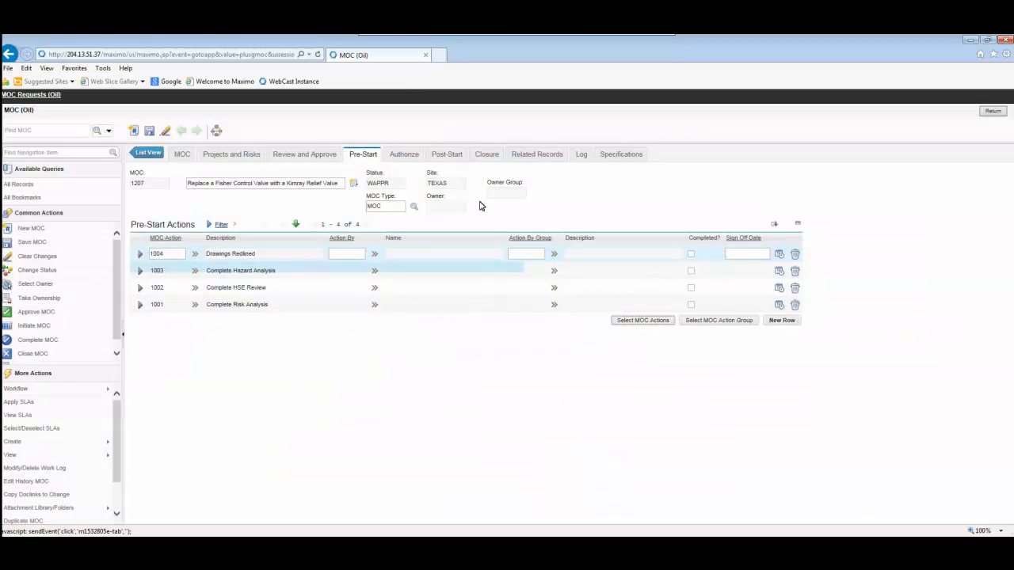
{"action": "left_click", "coordinate": [525, 252]}
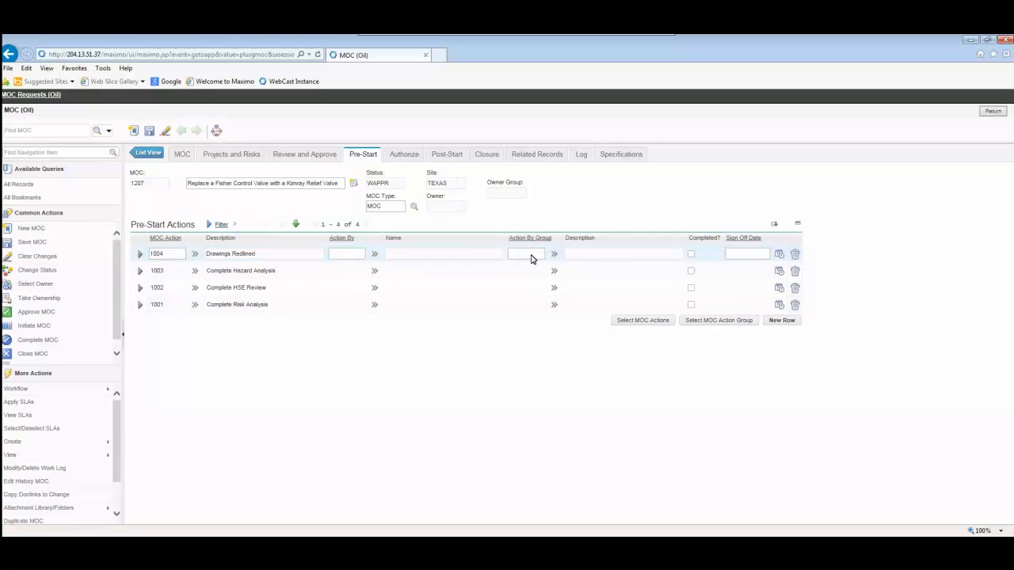
{"action": "left_click", "coordinate": [520, 258]}
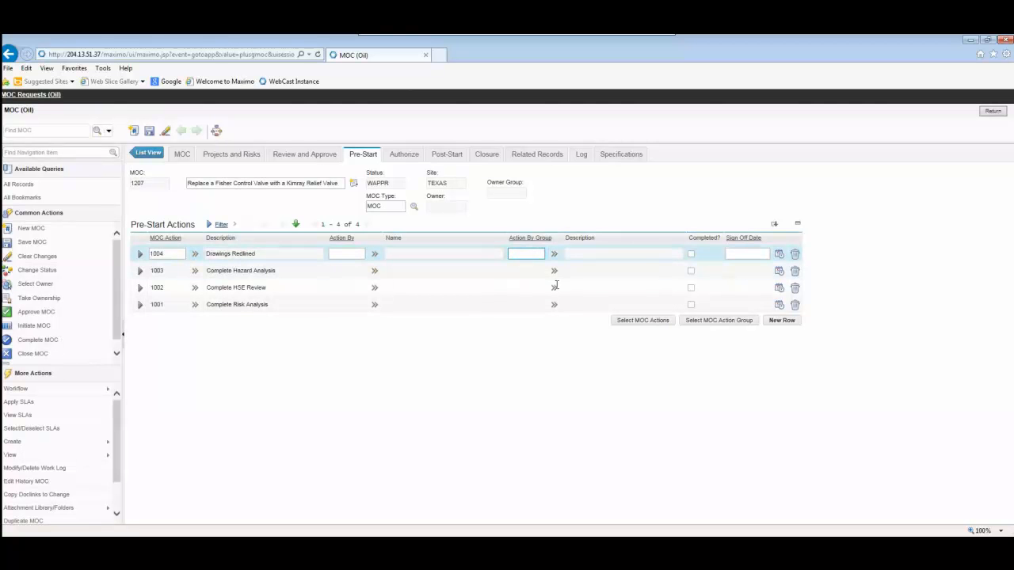
Assign the same person as Action By on all four pre-start actions
{"action": "left_click", "coordinate": [333, 253]}
{"action": "type", "text": "wilson"}
{"action": "key", "text": "Tab"}
{"action": "double_click", "coordinate": [354, 254]}
{"action": "key", "text": "ctrl+c"}
{"action": "left_click", "coordinate": [342, 273]}
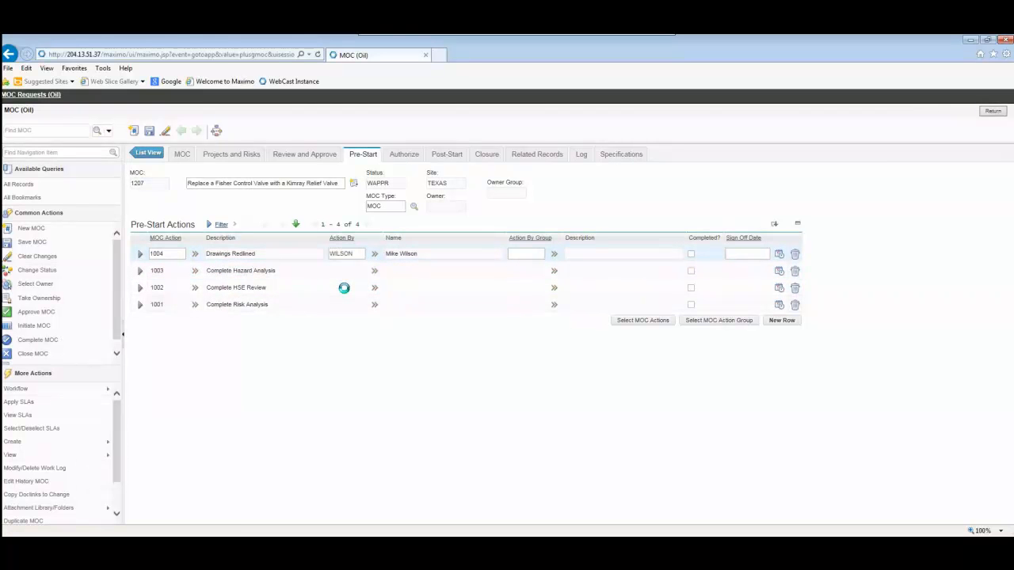
{"action": "key", "text": "ctrl+v"}
{"action": "left_click", "coordinate": [341, 289]}
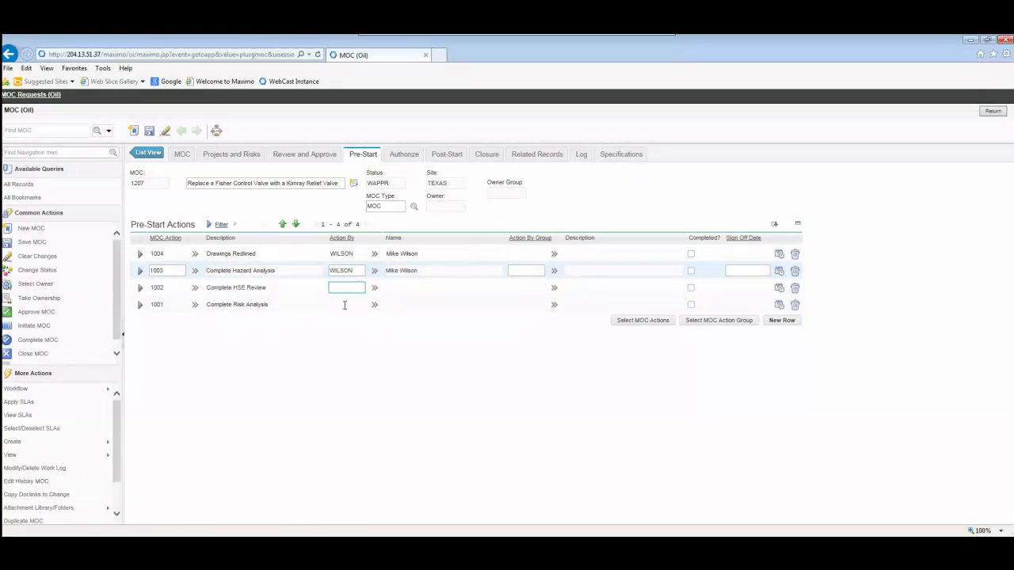
{"action": "key", "text": "ctrl+v"}
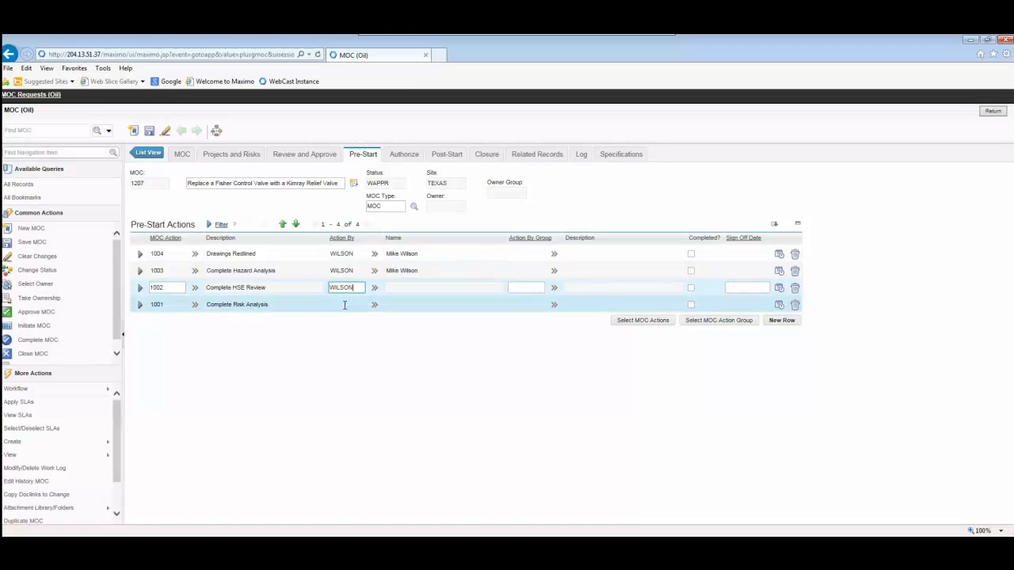
{"action": "left_click", "coordinate": [345, 305]}
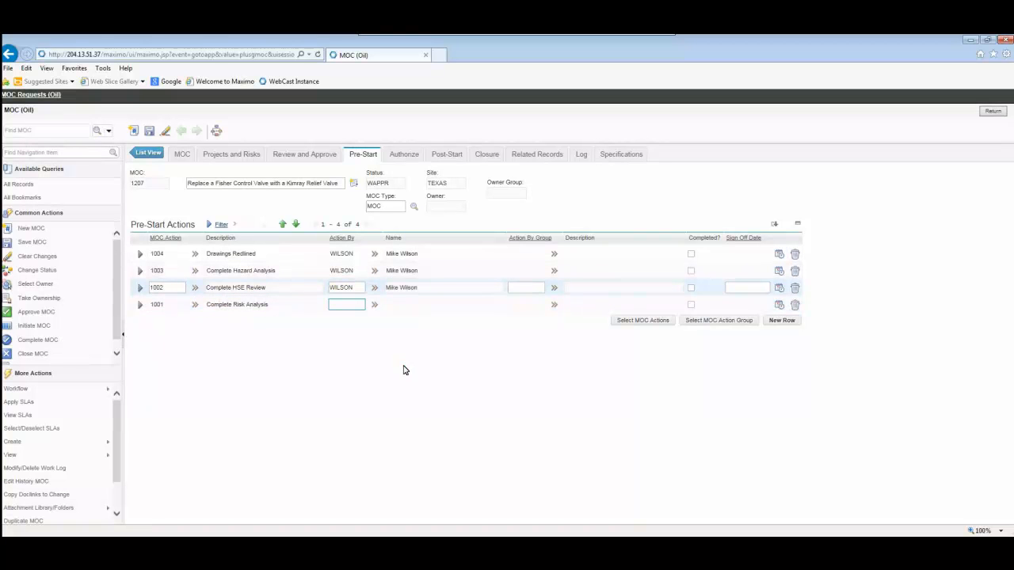
{"action": "key", "text": "ctrl+v"}
{"action": "key", "text": "Tab"}
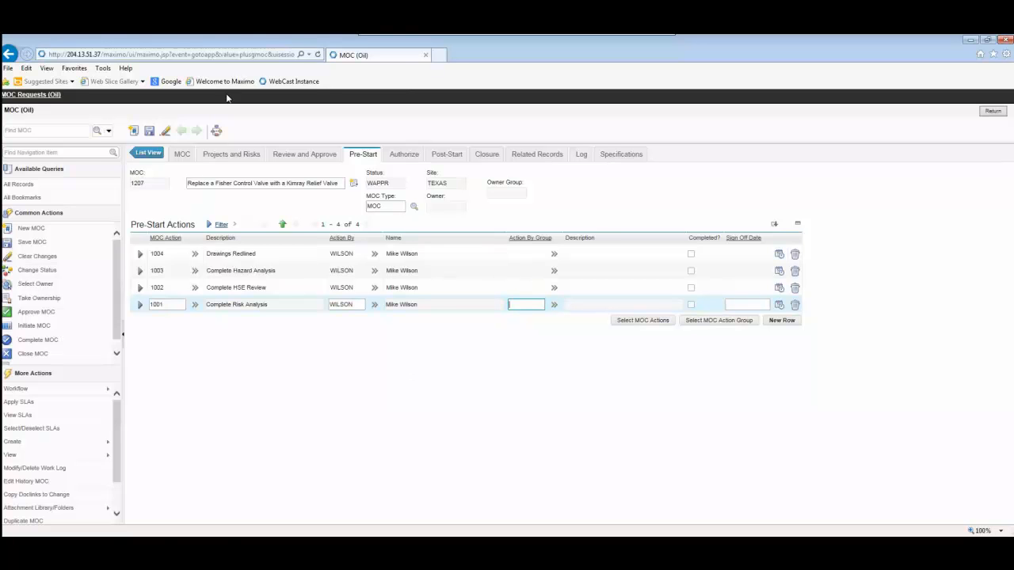
Mark all four pre-start actions as completed
{"action": "mouse_move", "coordinate": [421, 37]}
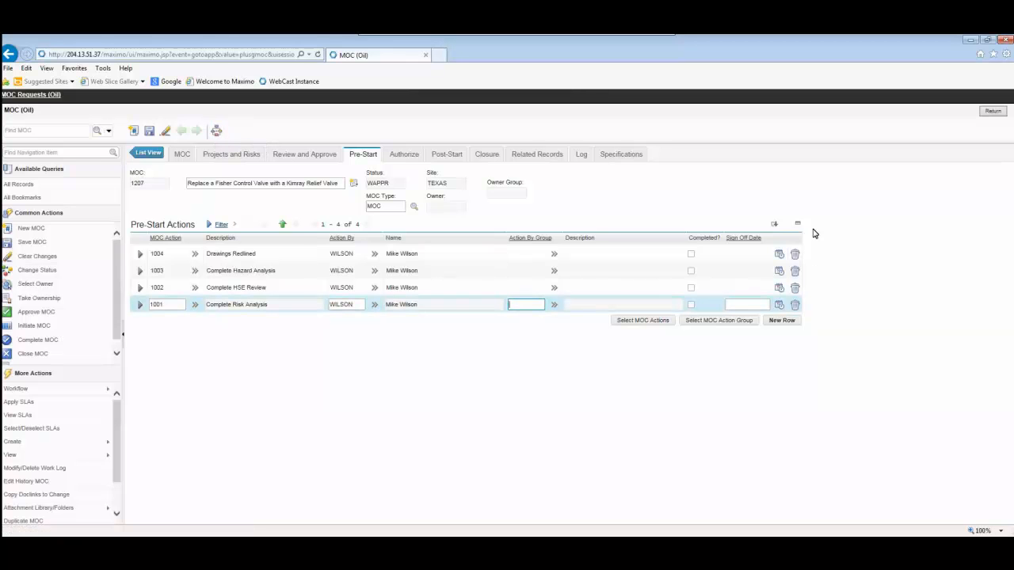
{"action": "left_click", "coordinate": [691, 253]}
{"action": "left_click", "coordinate": [690, 270]}
{"action": "left_click", "coordinate": [691, 288]}
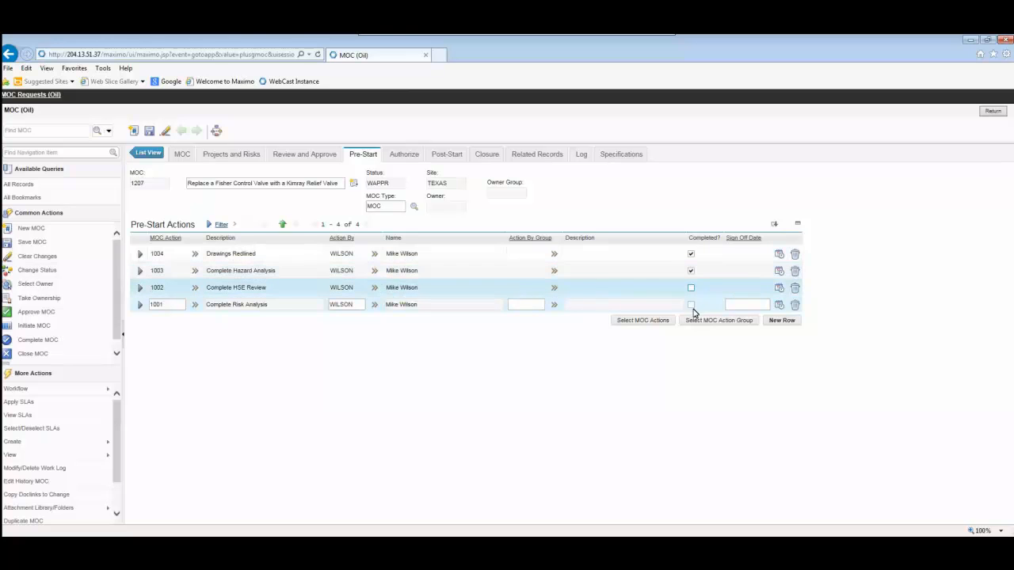
{"action": "left_click", "coordinate": [690, 304]}
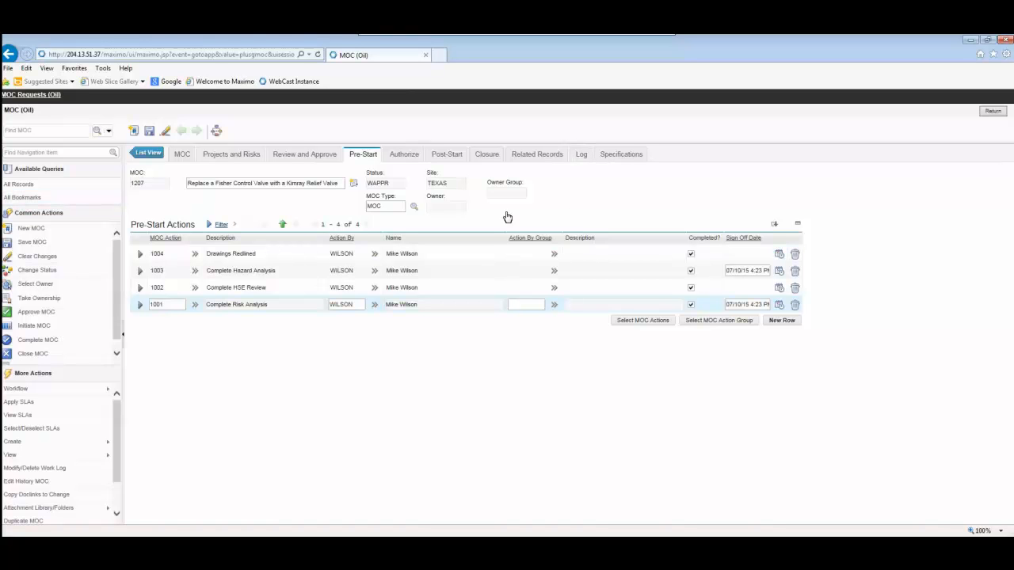
Check the MOC's pre-start sign-offs and its list of attachments
{"action": "left_click", "coordinate": [398, 158]}
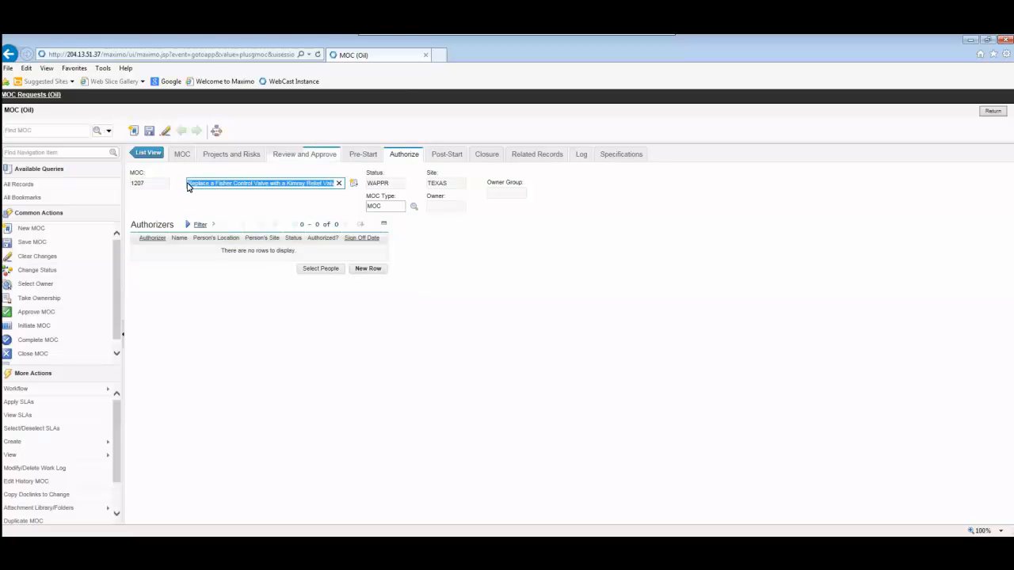
{"action": "left_click", "coordinate": [364, 156]}
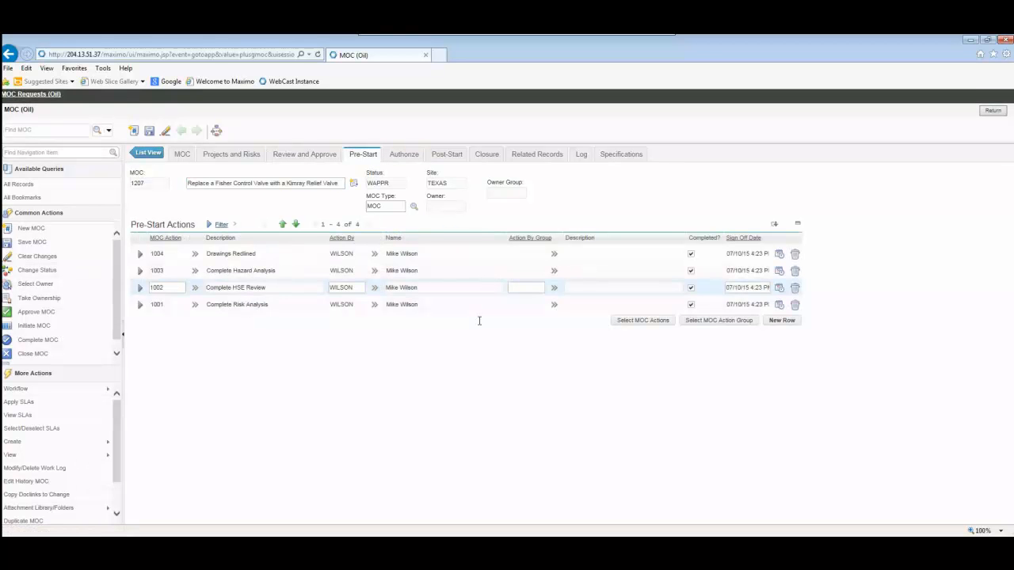
{"action": "left_click", "coordinate": [182, 156]}
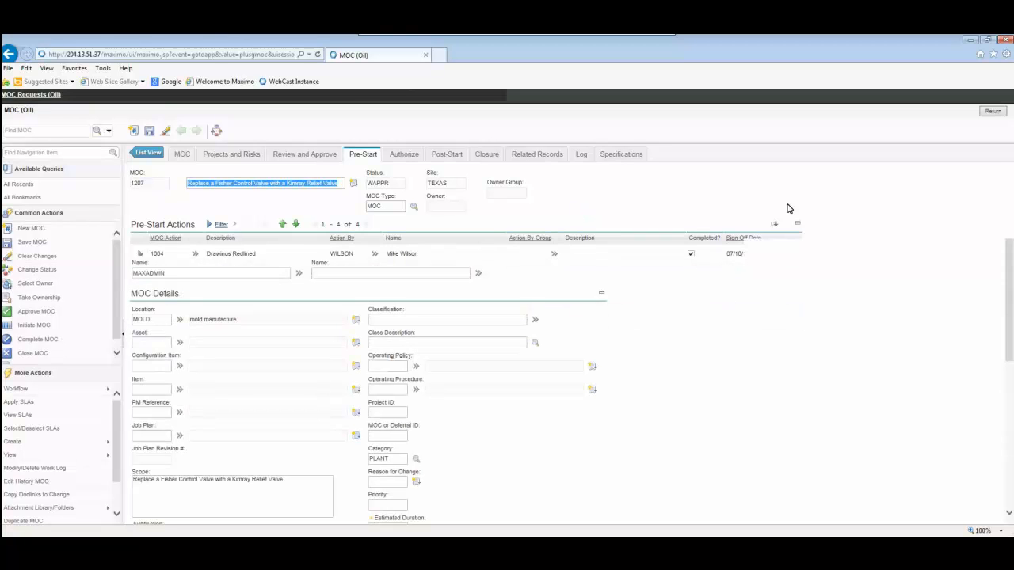
{"action": "left_click", "coordinate": [508, 173]}
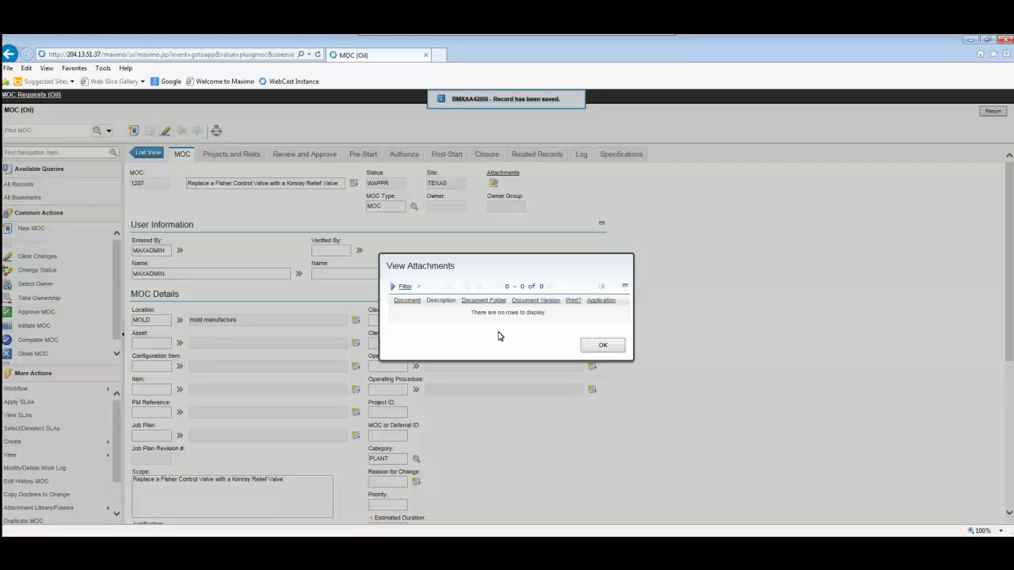
{"action": "left_click", "coordinate": [598, 345]}
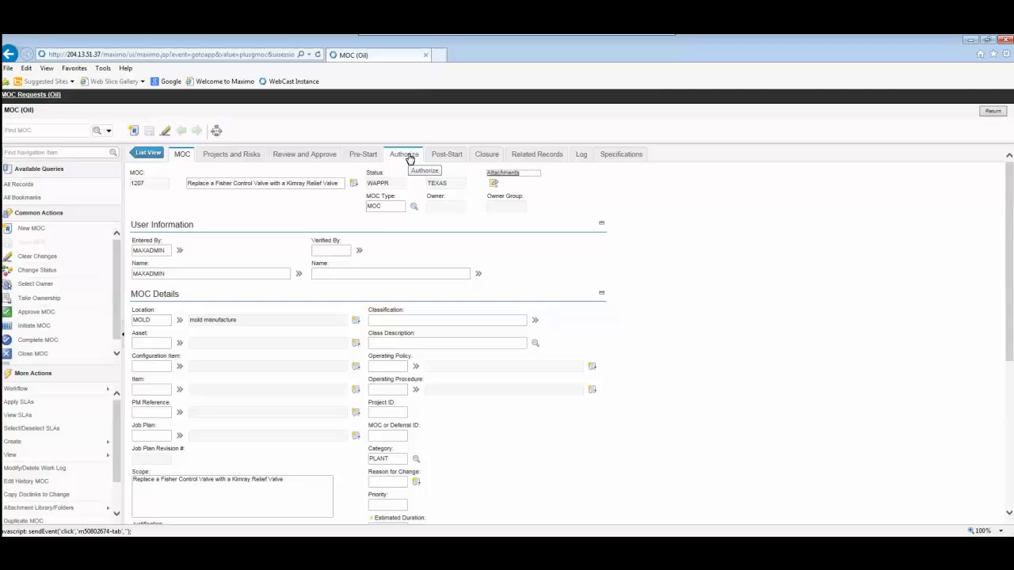
Add one authorizer to the MOC from the list of people and mark that person as authorized
{"action": "left_click", "coordinate": [406, 154]}
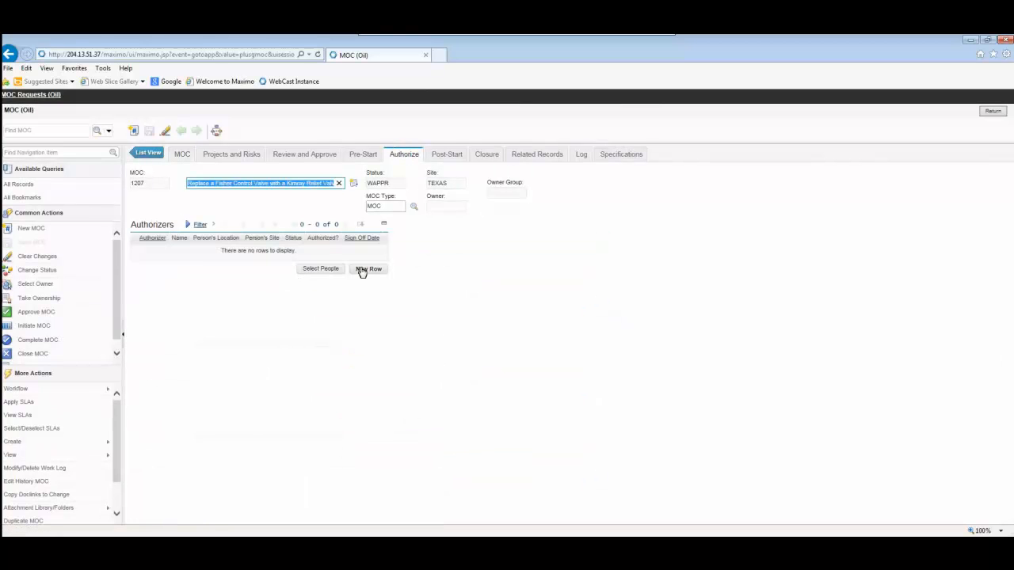
{"action": "left_click", "coordinate": [361, 271]}
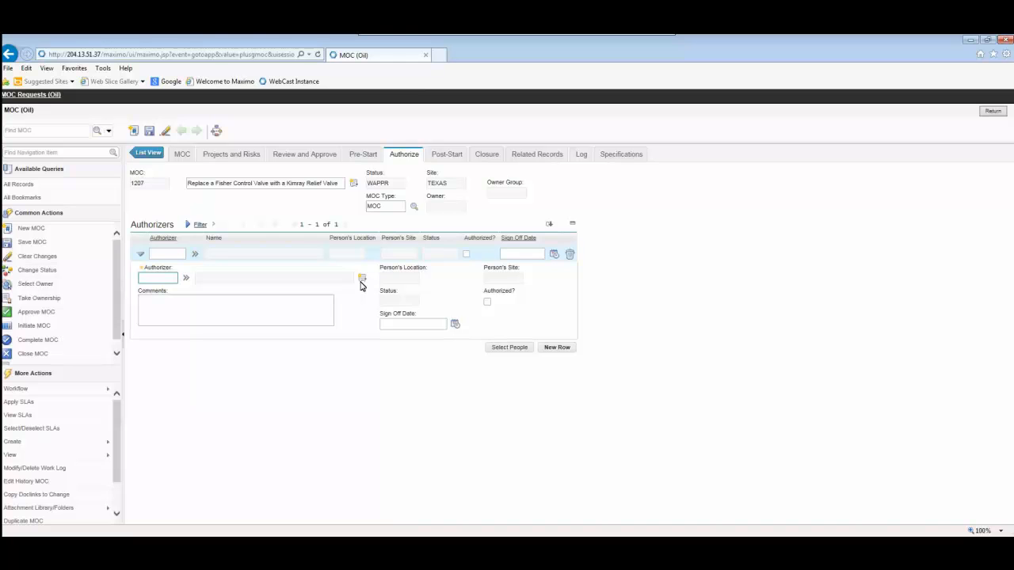
{"action": "left_click", "coordinate": [185, 277]}
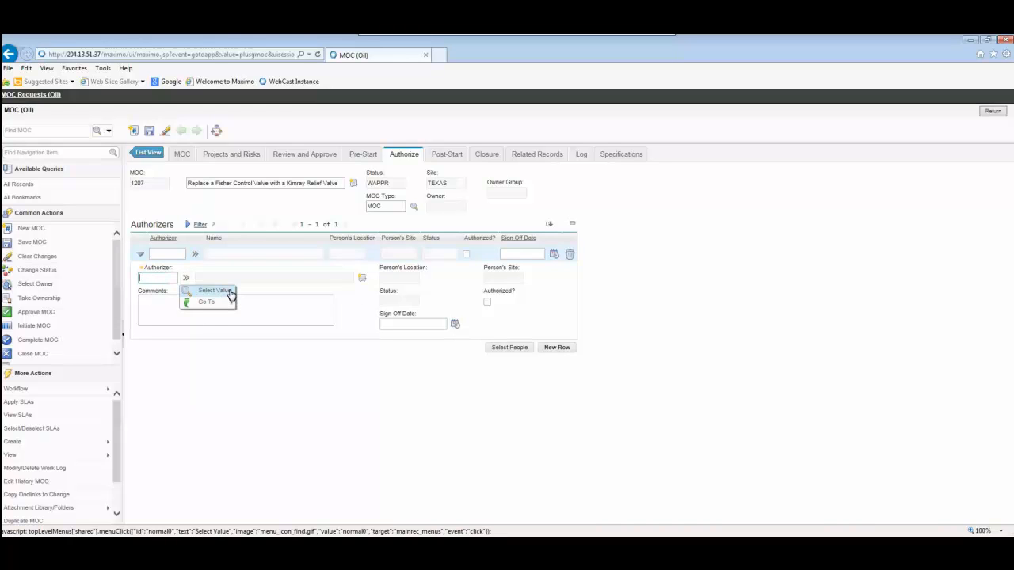
{"action": "left_click", "coordinate": [228, 293]}
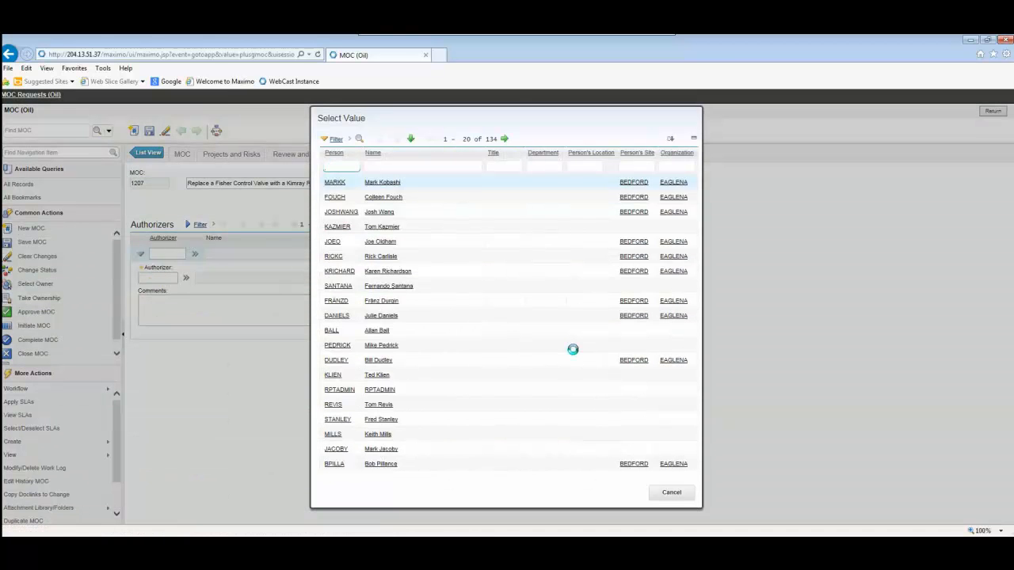
{"action": "left_click", "coordinate": [414, 421]}
{"action": "left_click", "coordinate": [487, 301]}
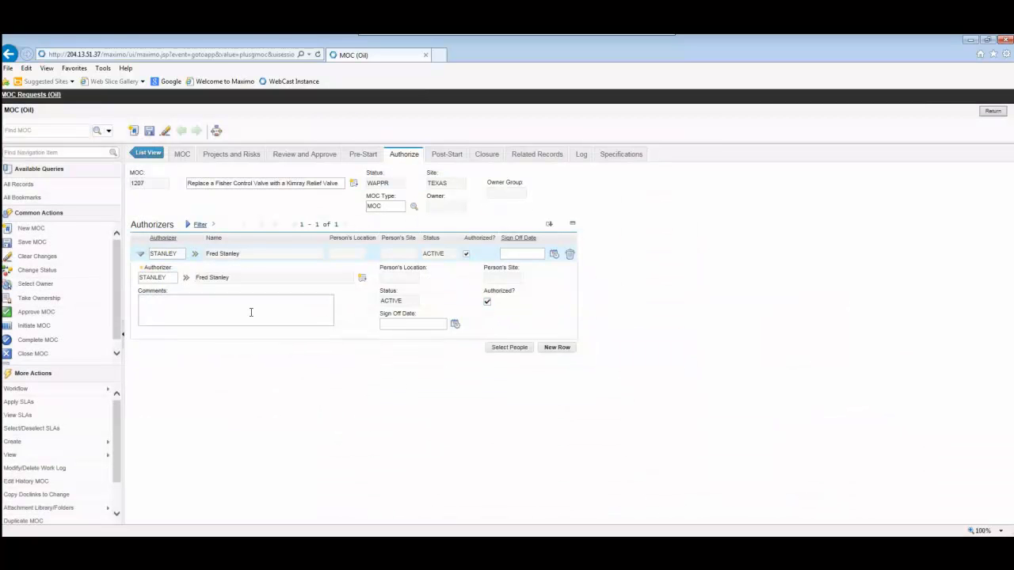
Enter the authorizer comment "All drawings look good and all pre-start actions are sufficiently completed. Safe to continue." and save the MOC
{"action": "left_click", "coordinate": [250, 312]}
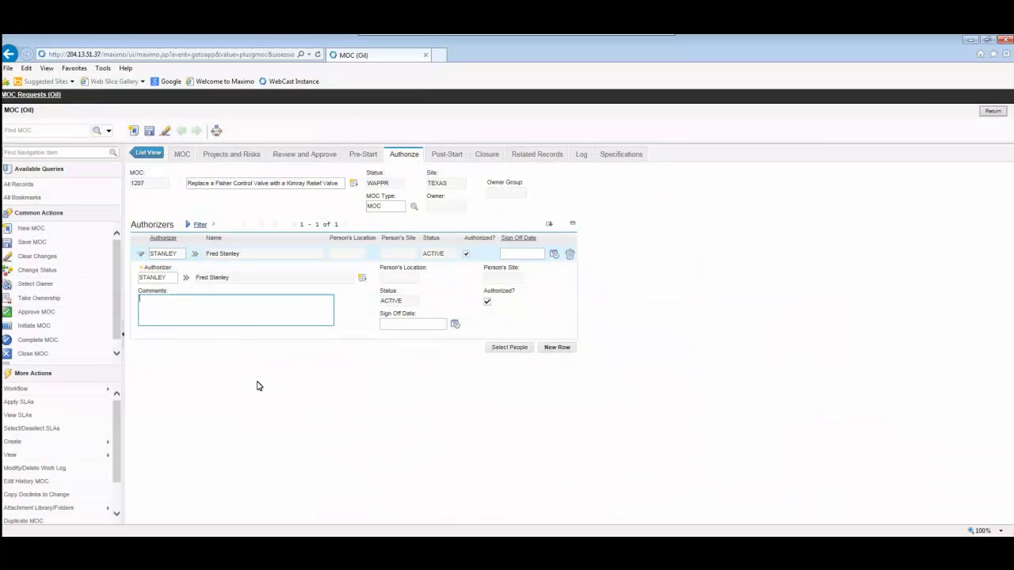
{"action": "type", "text": "All drawings look good and all pre-start actions are suf"}
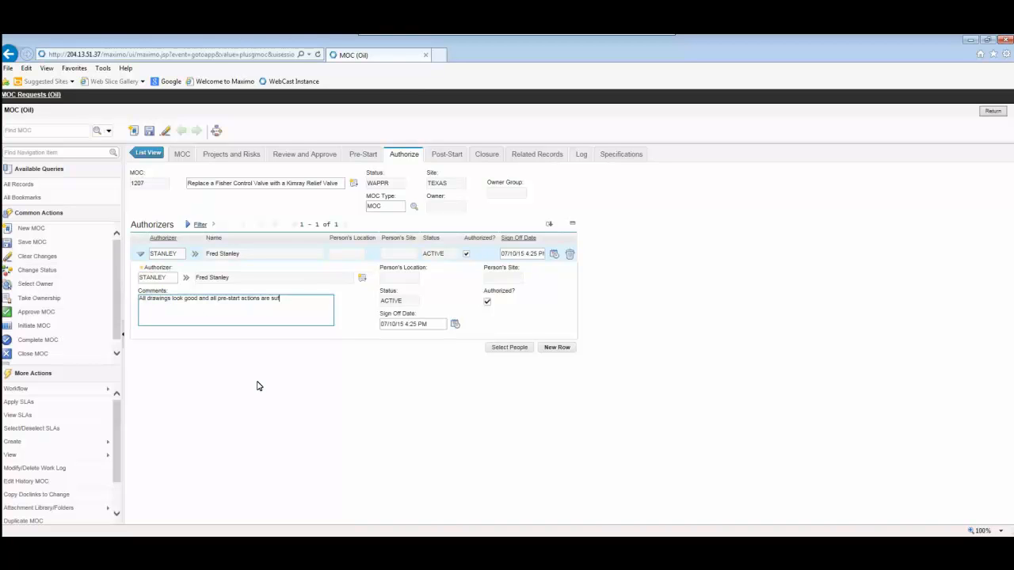
{"action": "type", "text": "ficiently completed. Safe to"}
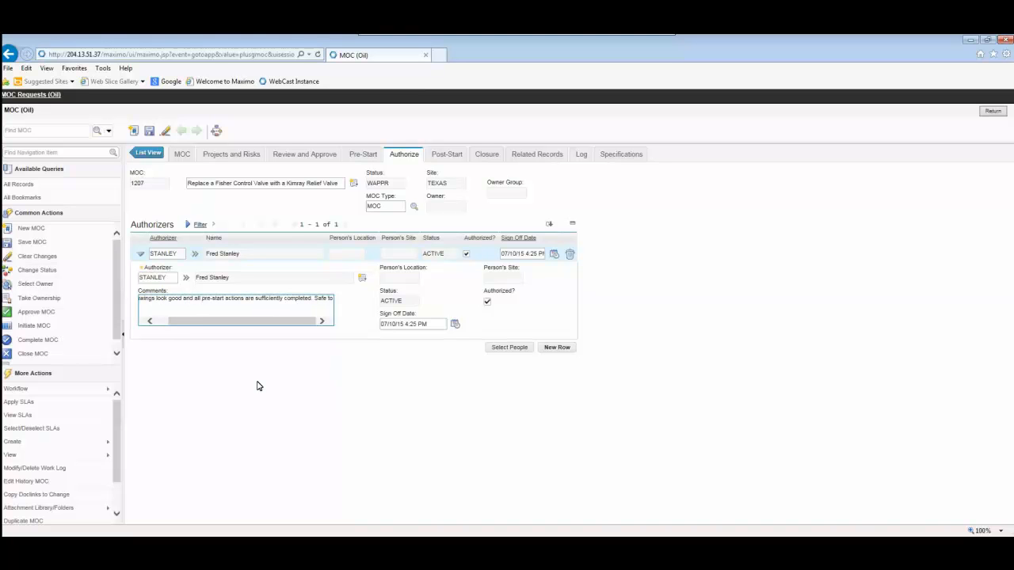
{"action": "type", "text": " continue."}
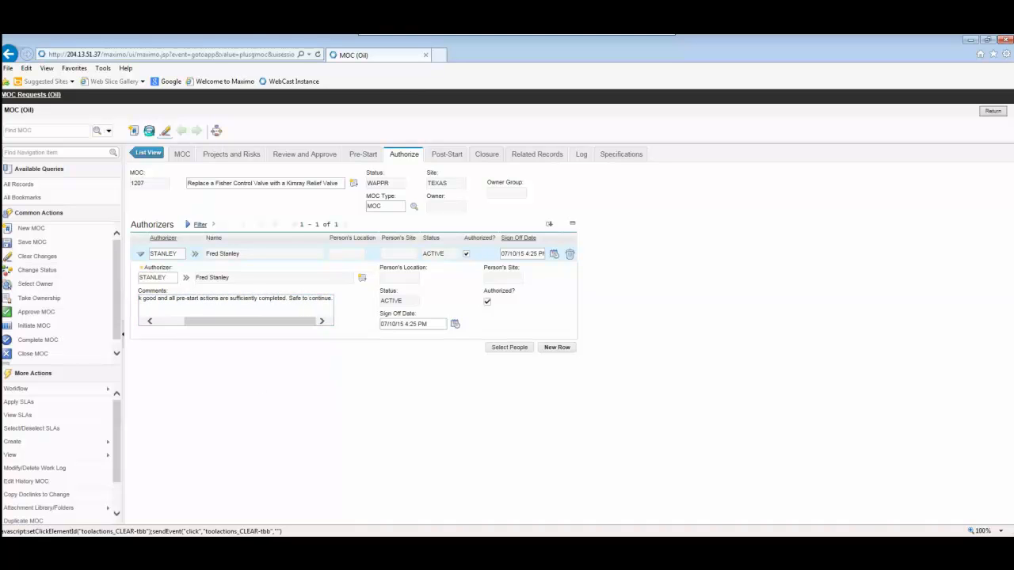
{"action": "left_click", "coordinate": [216, 132]}
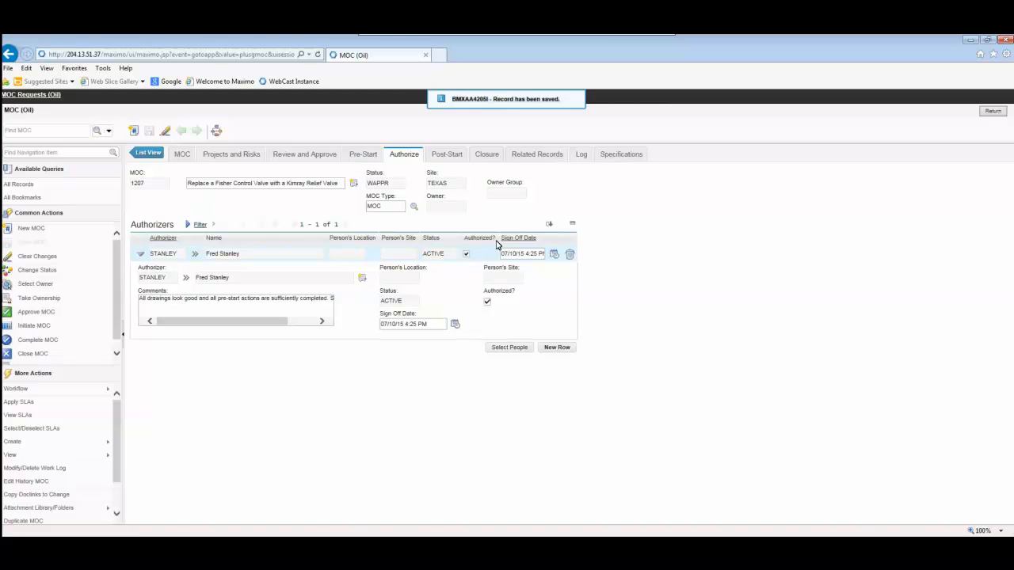
Create a follow-up work order from the MOC and expand its details among the related work orders
{"action": "left_click", "coordinate": [541, 154]}
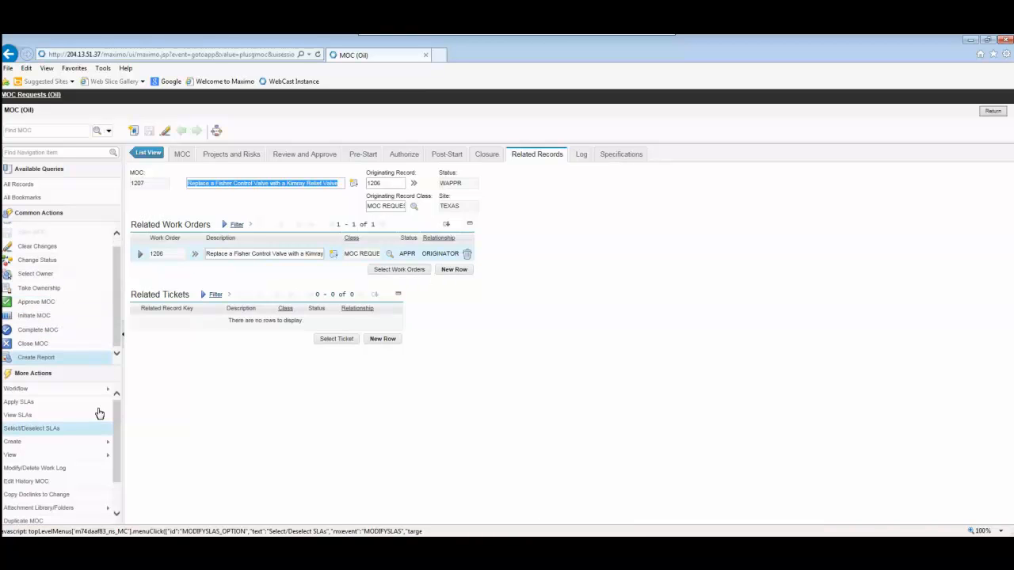
{"action": "mouse_move", "coordinate": [98, 441]}
{"action": "left_click", "coordinate": [165, 319]}
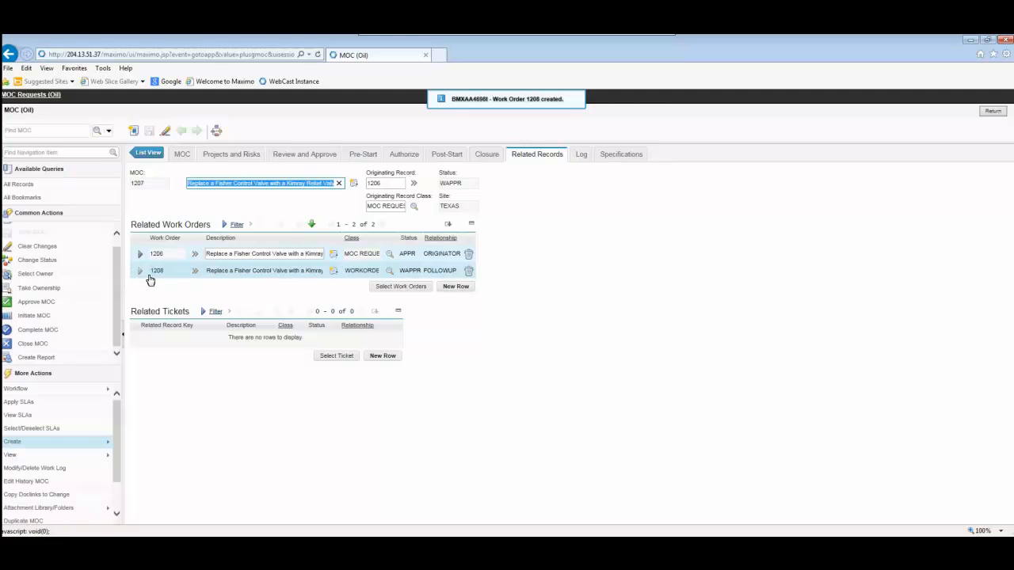
{"action": "left_click", "coordinate": [150, 277]}
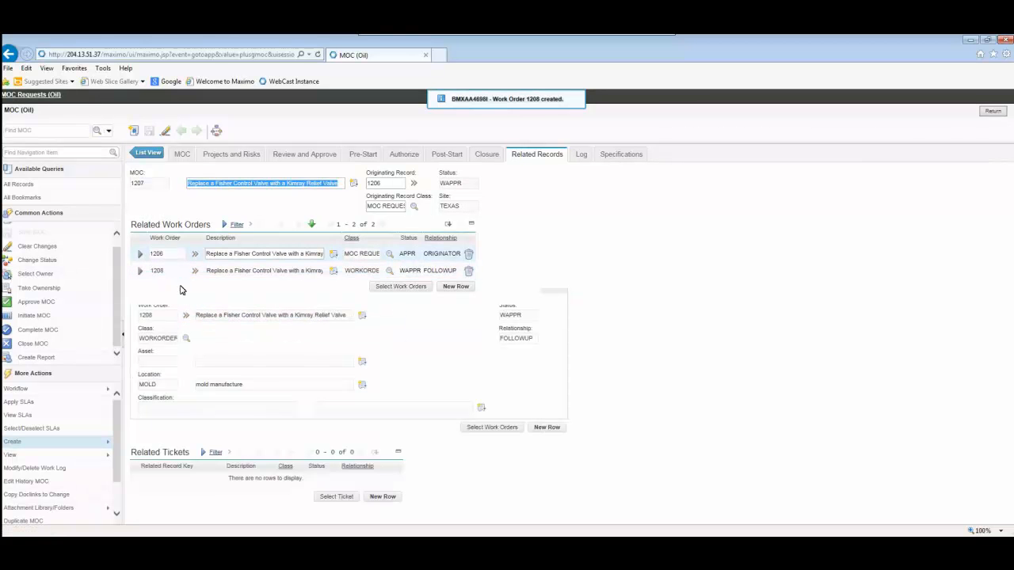
{"action": "left_click", "coordinate": [219, 317]}
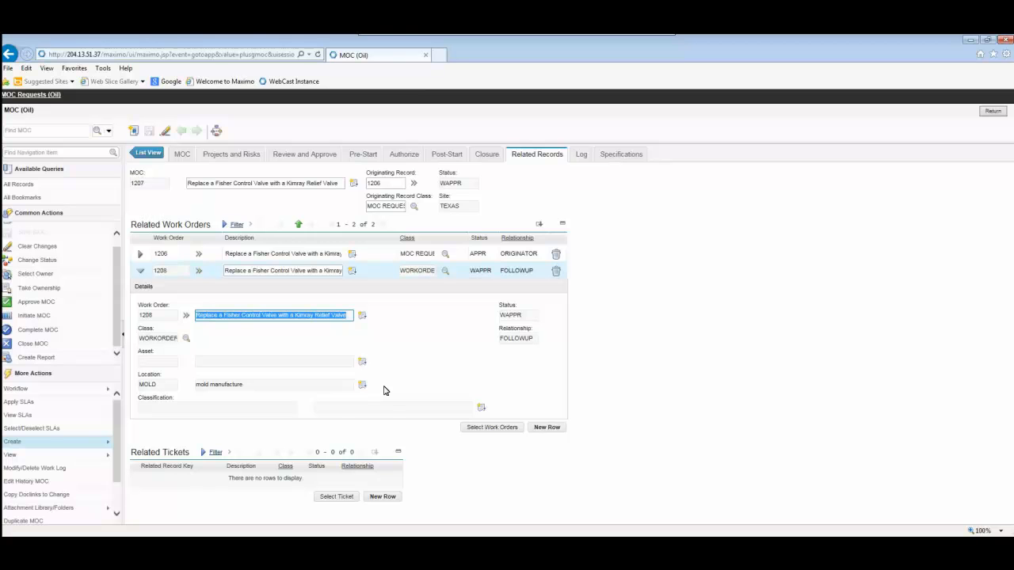
{"action": "left_click", "coordinate": [409, 321]}
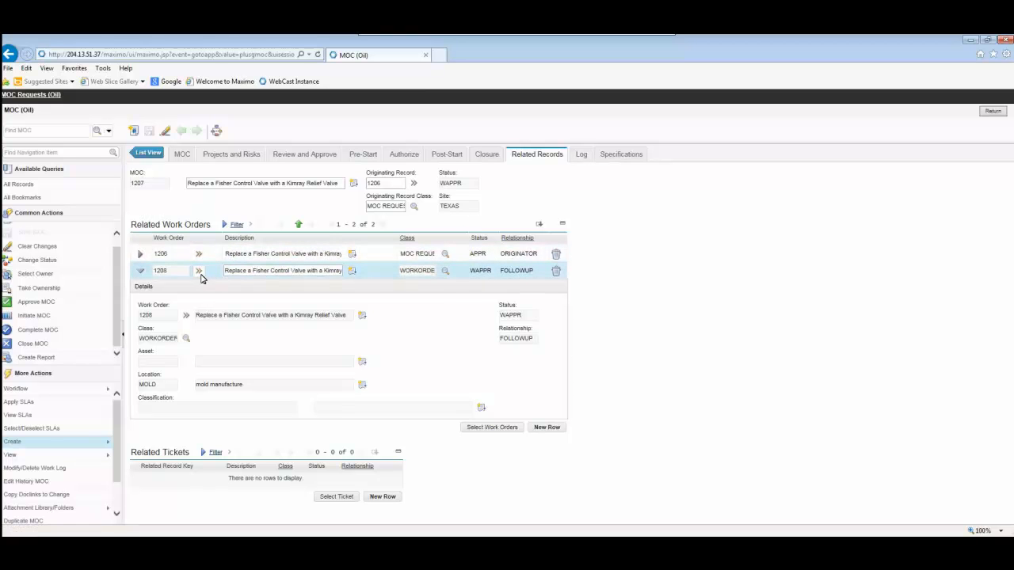
Add the standard post-start actions All Personnel Trained, As-Built Documentation Attached and PHAs Complete to the MOC
{"action": "left_click", "coordinate": [453, 156]}
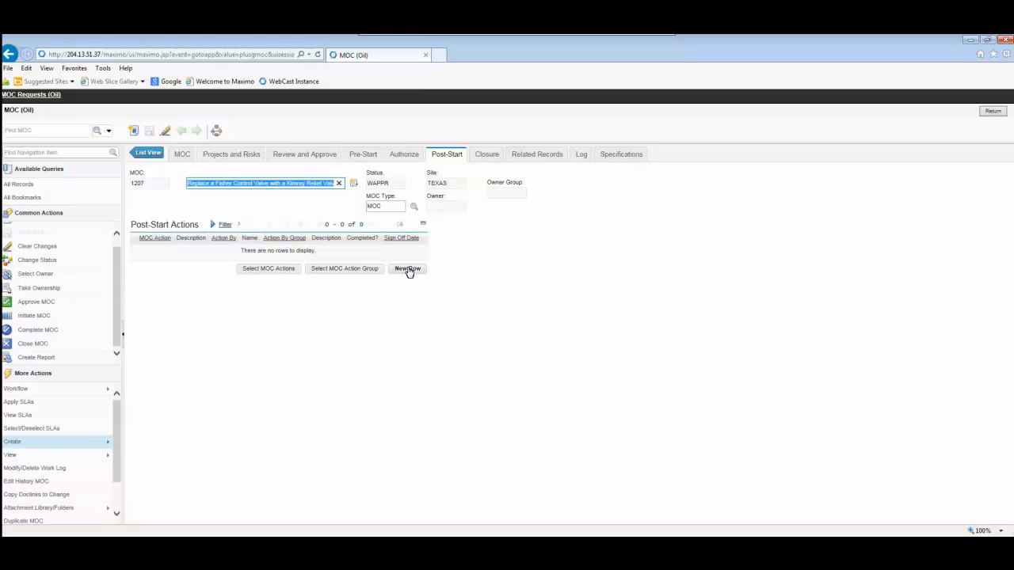
{"action": "left_click", "coordinate": [264, 269]}
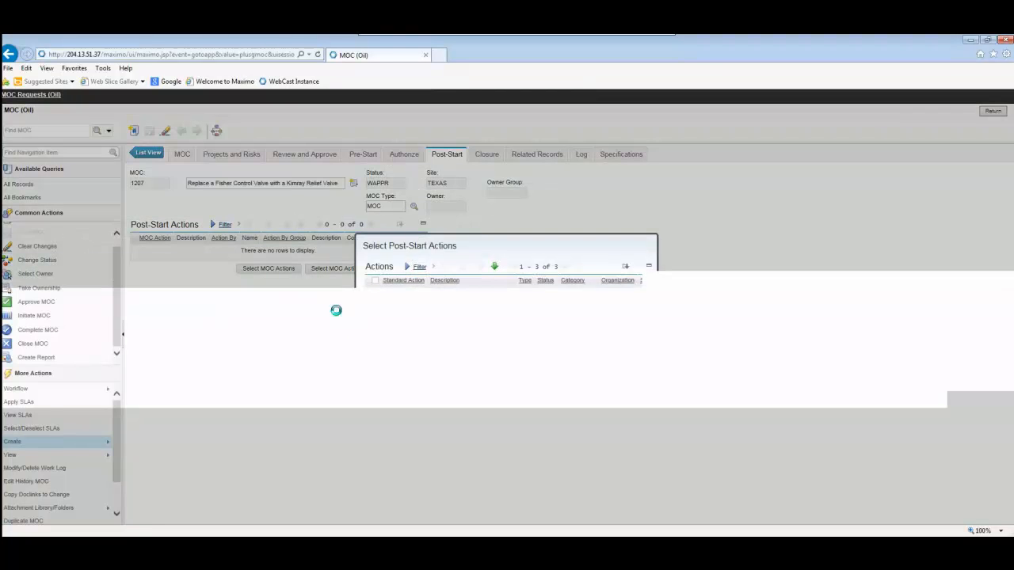
{"action": "left_click", "coordinate": [375, 281]}
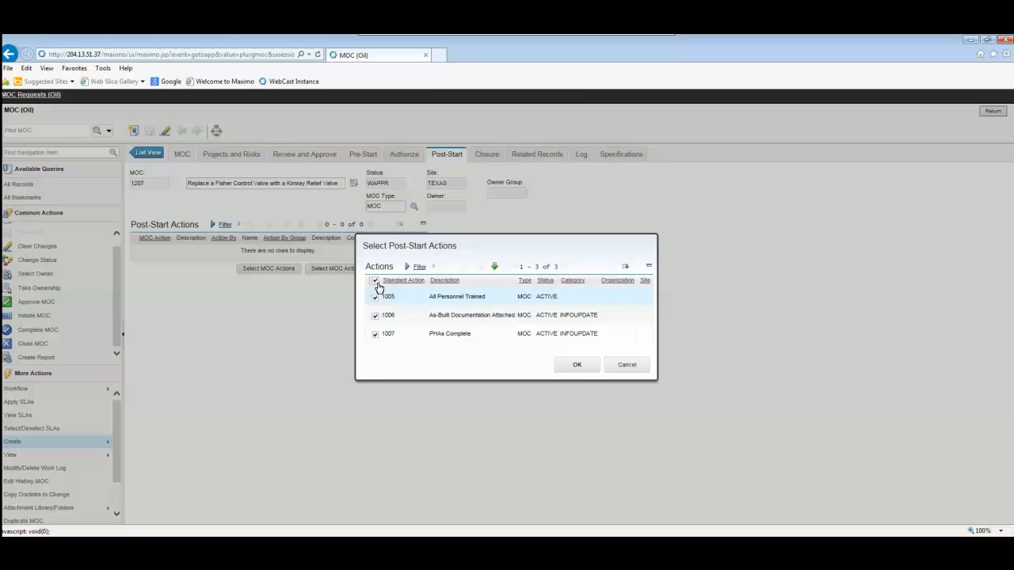
{"action": "left_click", "coordinate": [583, 366]}
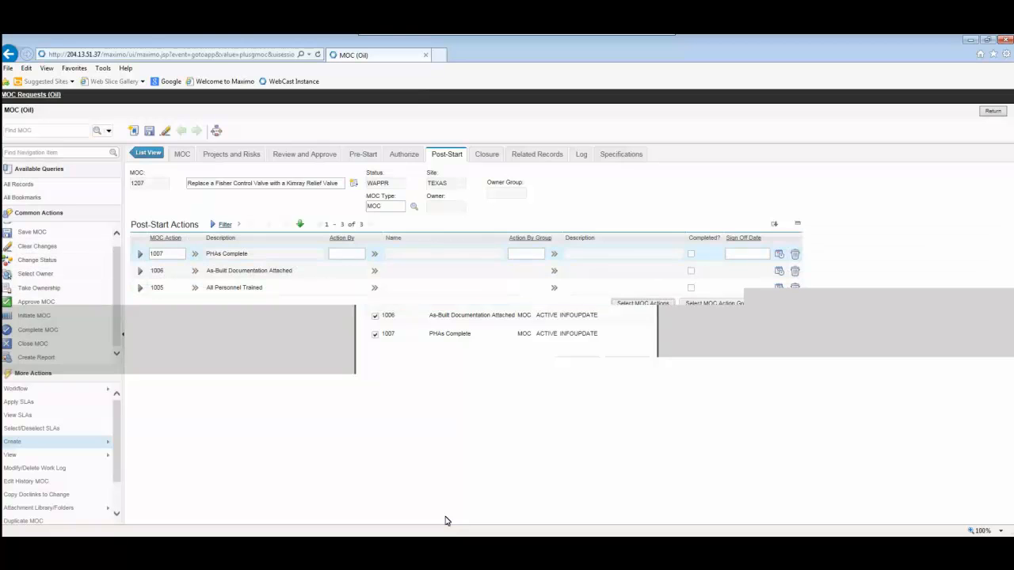
Assign the same person from the people list as Action By for all three post-start actions and save the MOC
{"action": "left_click", "coordinate": [381, 254]}
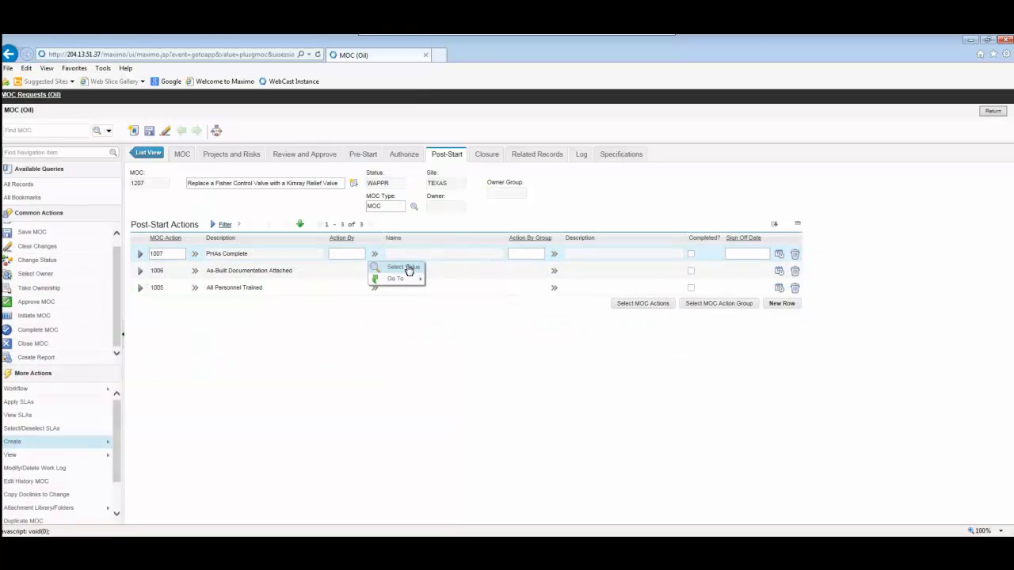
{"action": "left_click", "coordinate": [407, 268]}
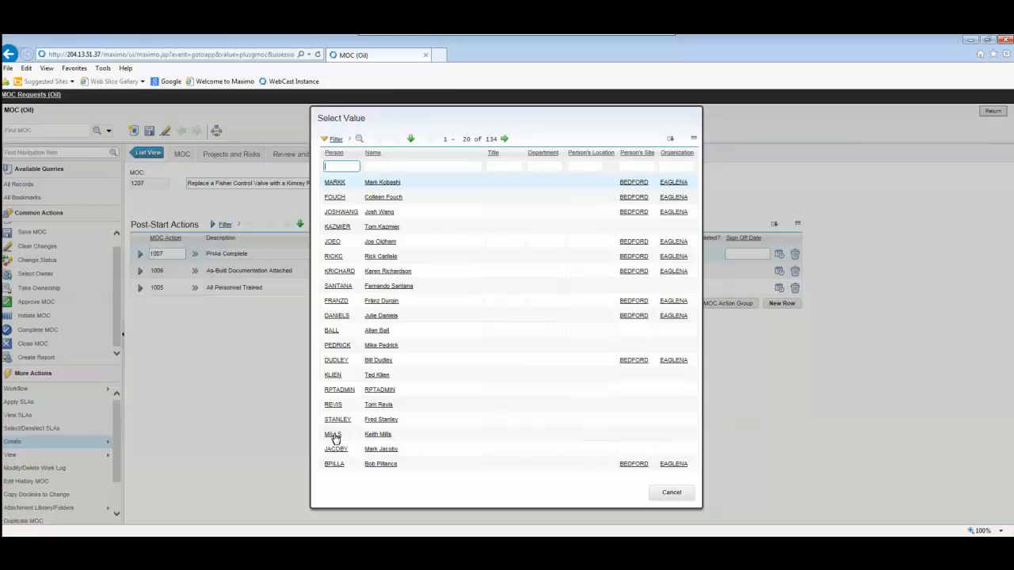
{"action": "left_click", "coordinate": [333, 436]}
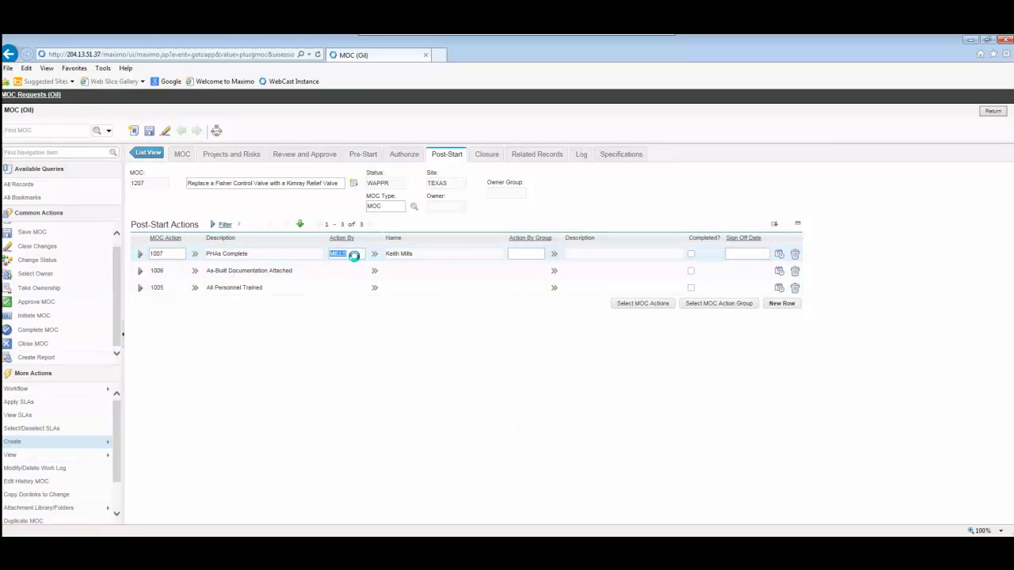
{"action": "key", "text": "Down"}
{"action": "type", "text": "MILLS"}
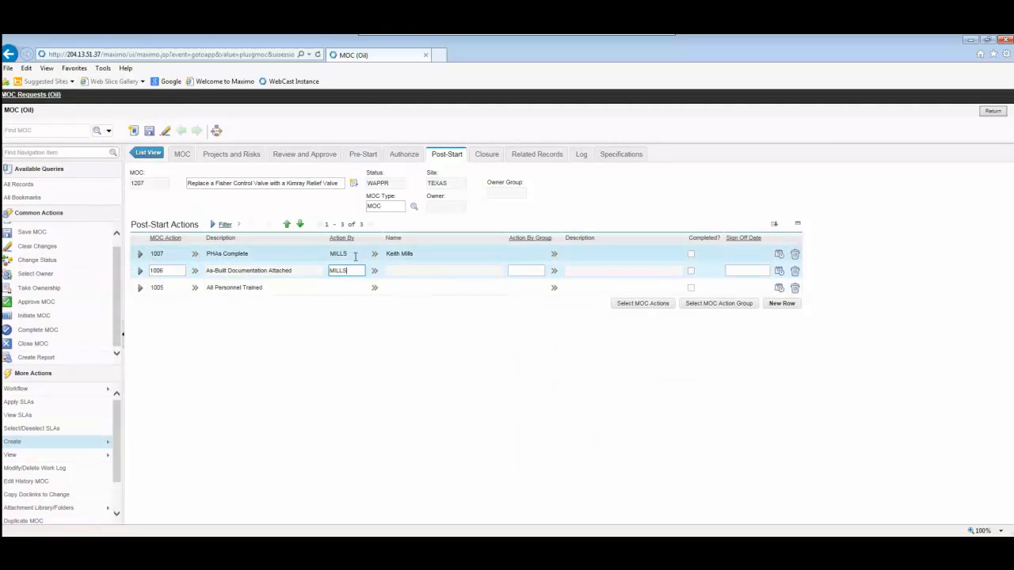
{"action": "key", "text": "Down"}
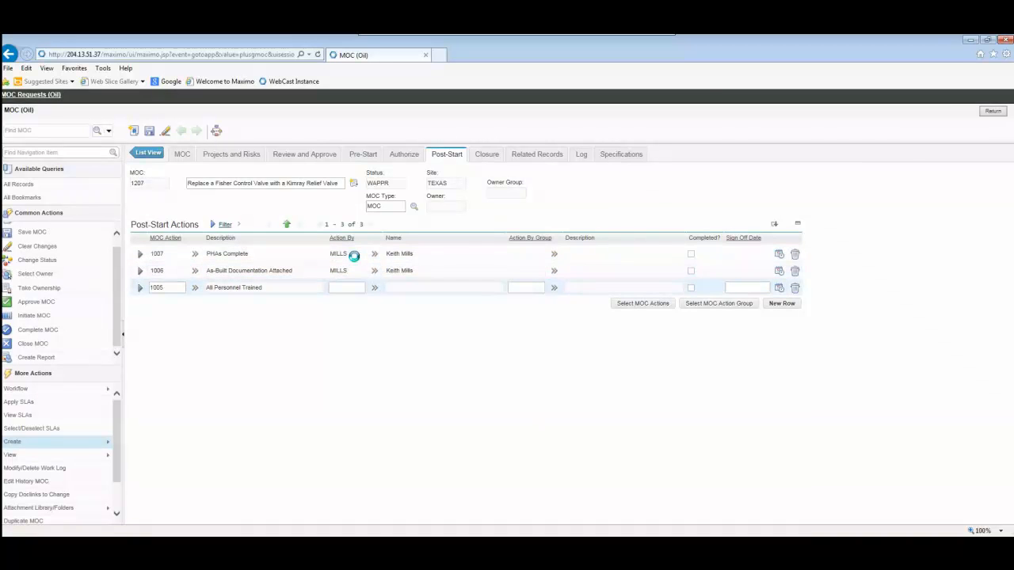
{"action": "type", "text": "MILLS"}
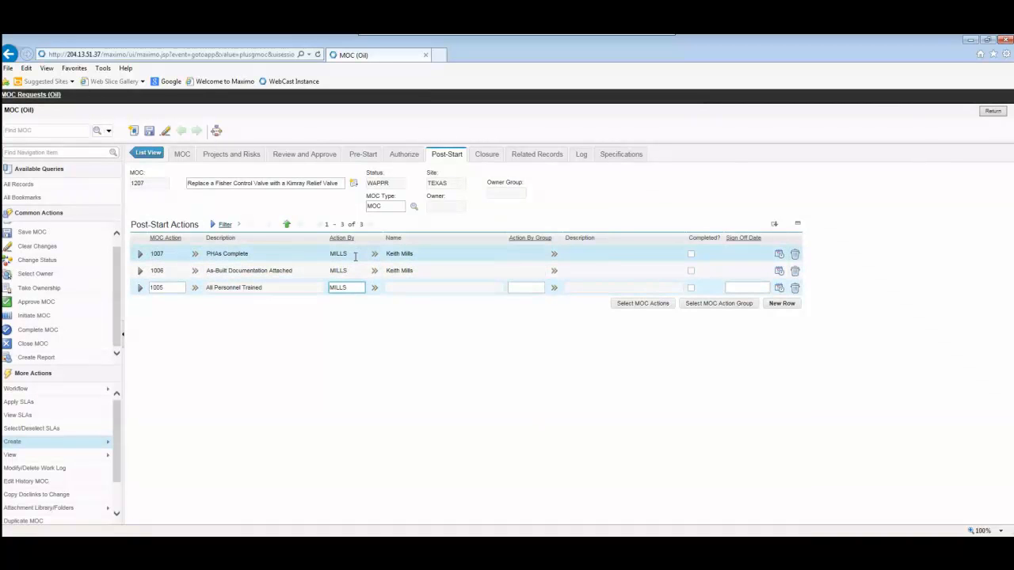
{"action": "key", "text": "Tab"}
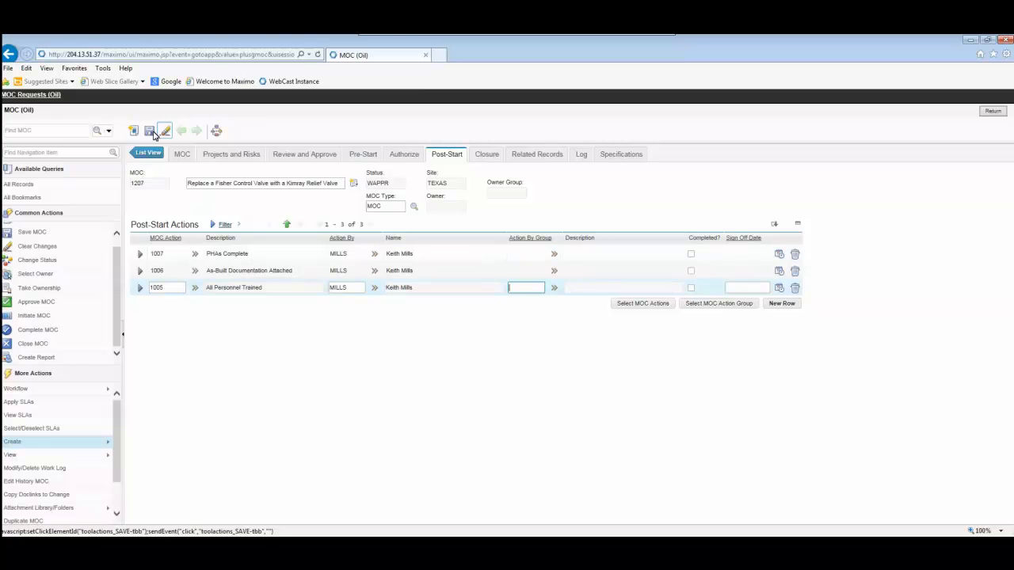
{"action": "left_click", "coordinate": [154, 135]}
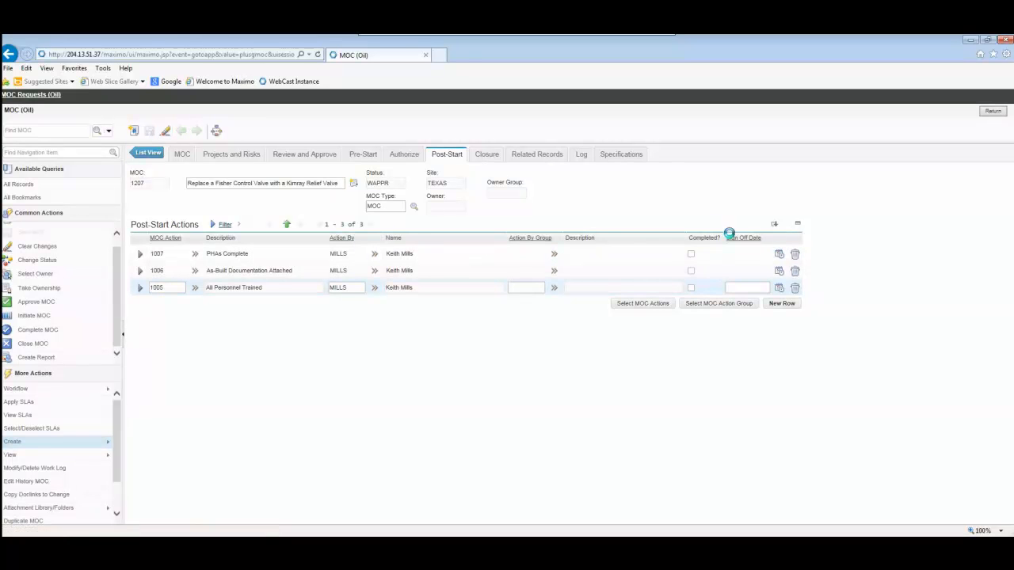
Mark all three post-start actions as completed and save the MOC
{"action": "left_click", "coordinate": [690, 253]}
{"action": "left_click", "coordinate": [690, 270]}
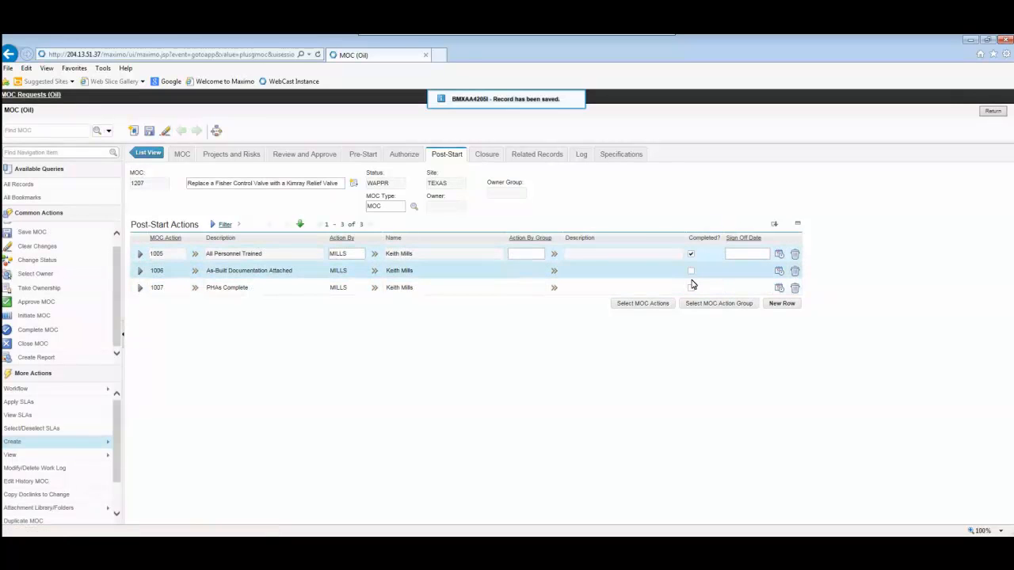
{"action": "left_click", "coordinate": [150, 132]}
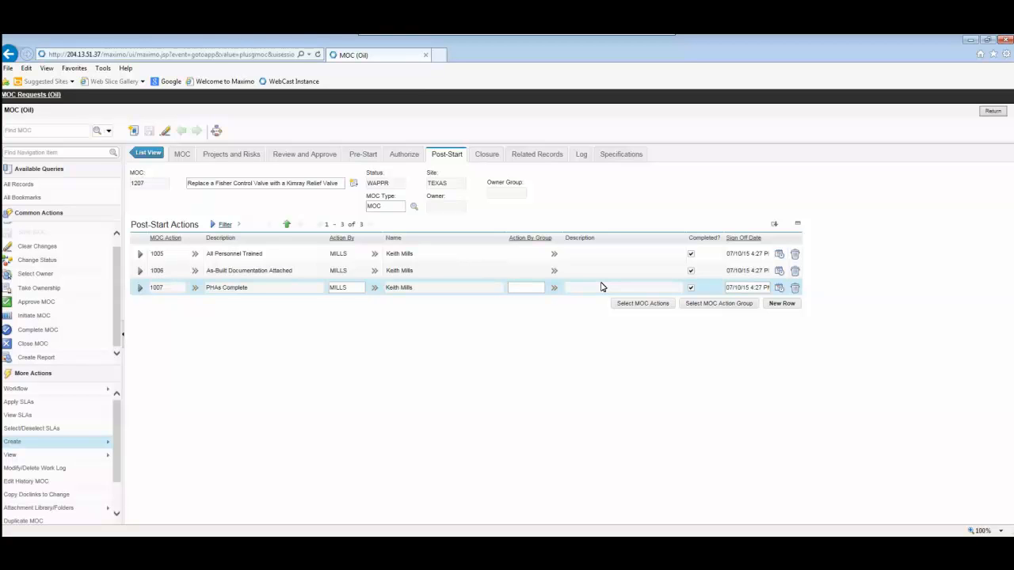
Mark documentation as attached for the MOC's closure and enter the comment "MOC Process completed sufficiently, all personnel trained, all documentation updated"
{"action": "left_click", "coordinate": [481, 154]}
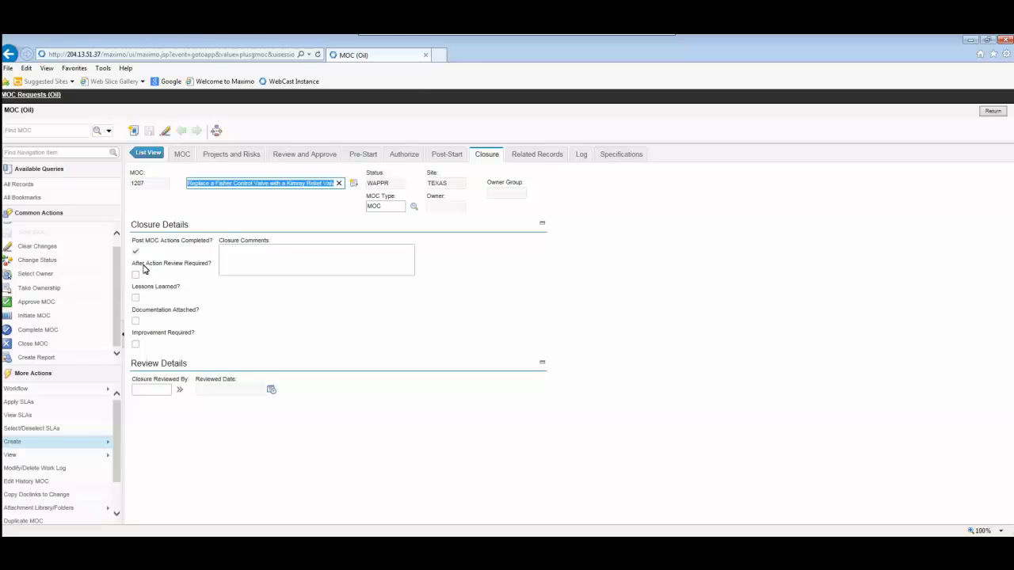
{"action": "left_click", "coordinate": [136, 322]}
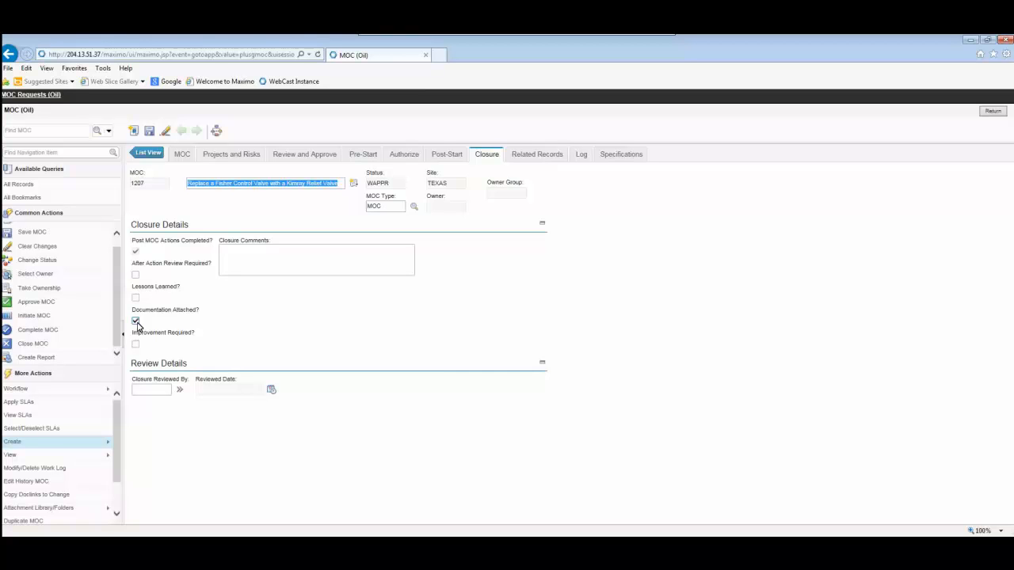
{"action": "left_click", "coordinate": [349, 263]}
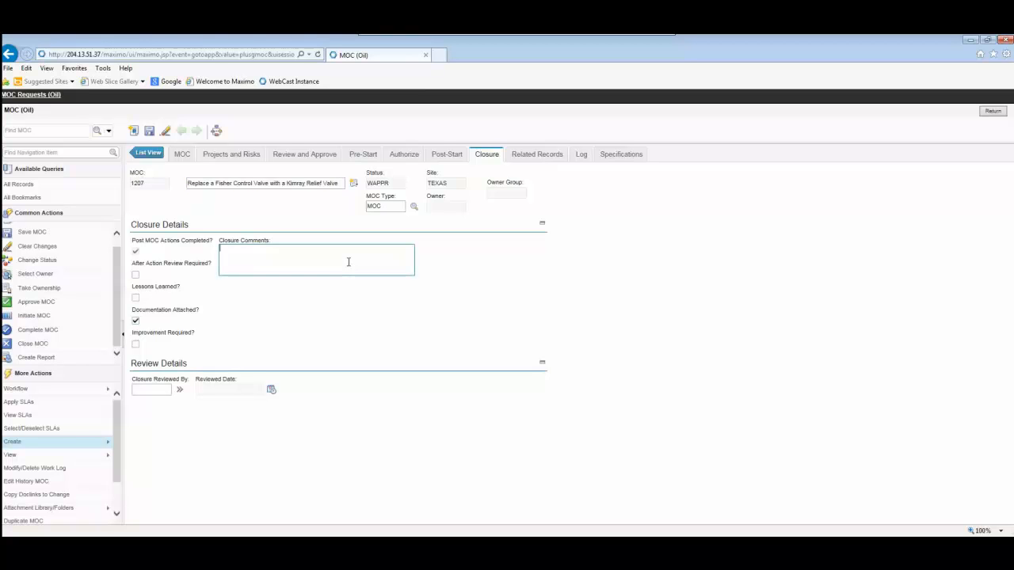
{"action": "type", "text": "MOC Process completed sufficiently, all personell trained, all doc"}
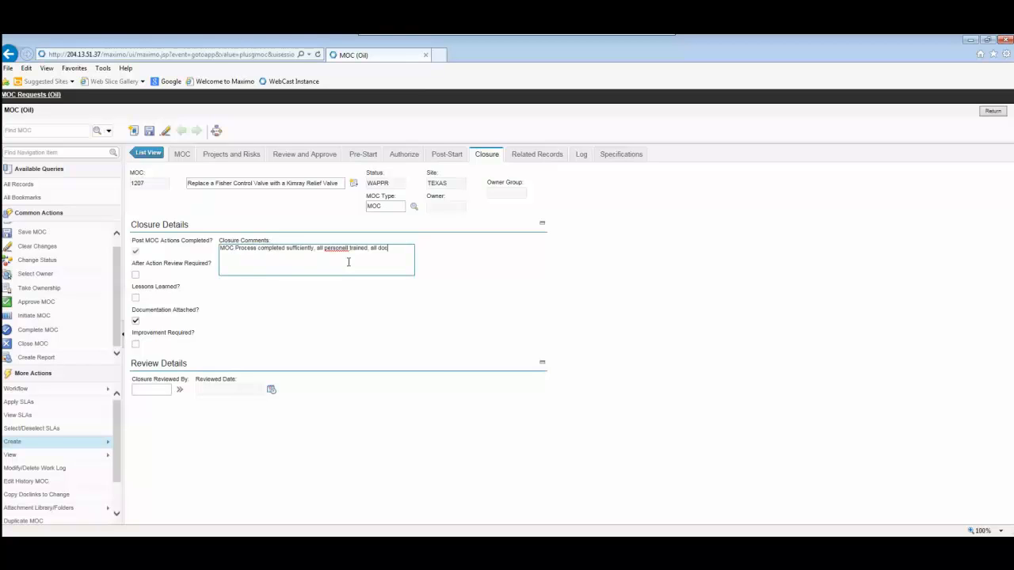
{"action": "type", "text": "umentation updated"}
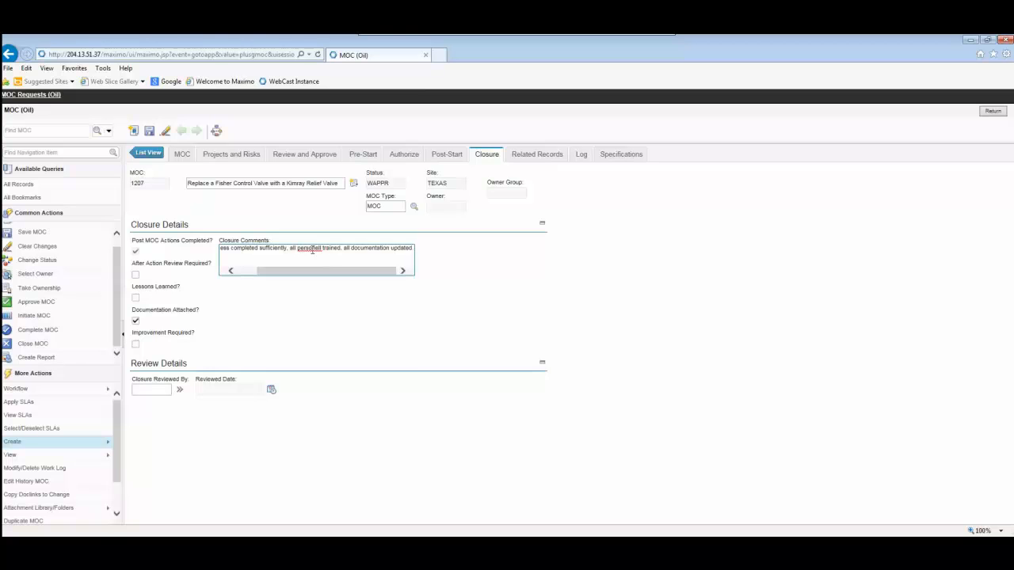
{"action": "right_click", "coordinate": [313, 250]}
{"action": "left_click", "coordinate": [382, 259]}
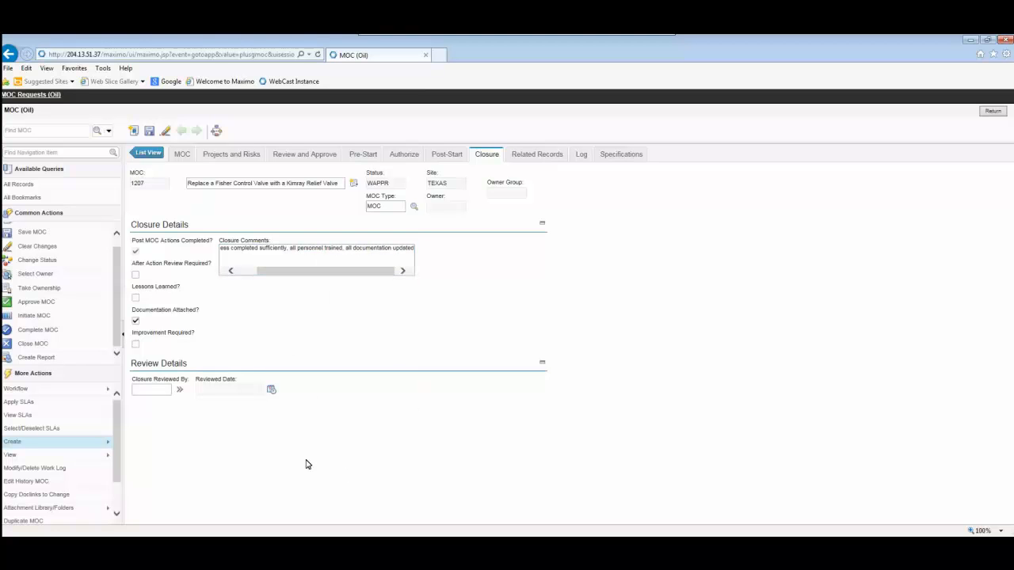
Choose a closure reviewer from the list of people and save the MOC
{"action": "left_click", "coordinate": [158, 393]}
{"action": "left_click", "coordinate": [181, 392]}
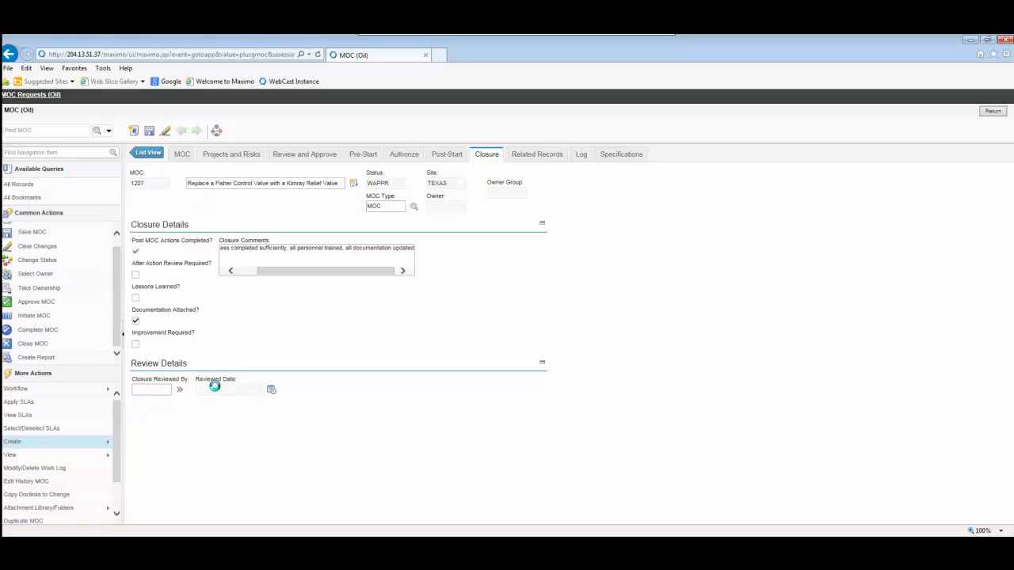
{"action": "left_click", "coordinate": [214, 404]}
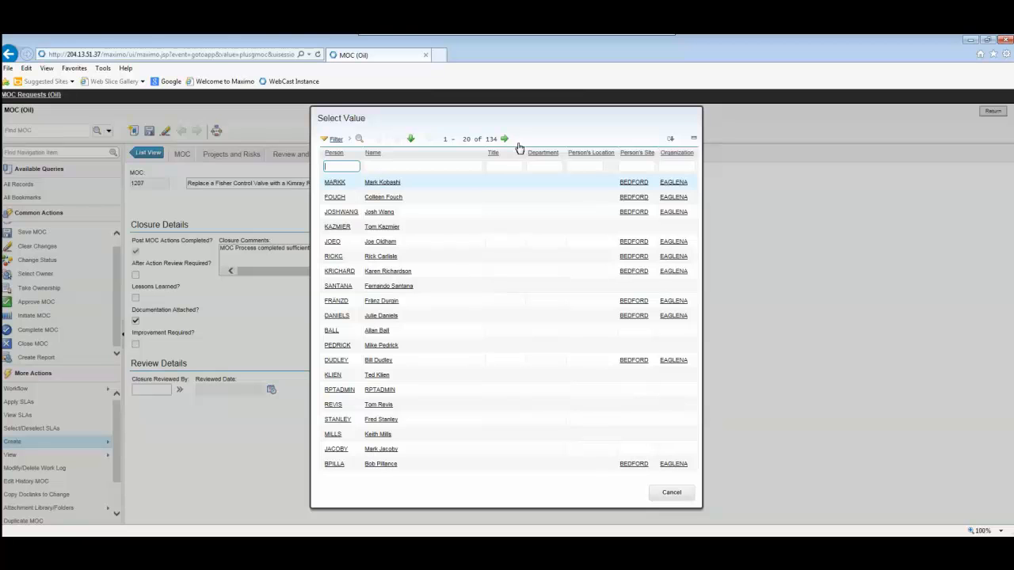
{"action": "left_click", "coordinate": [343, 227]}
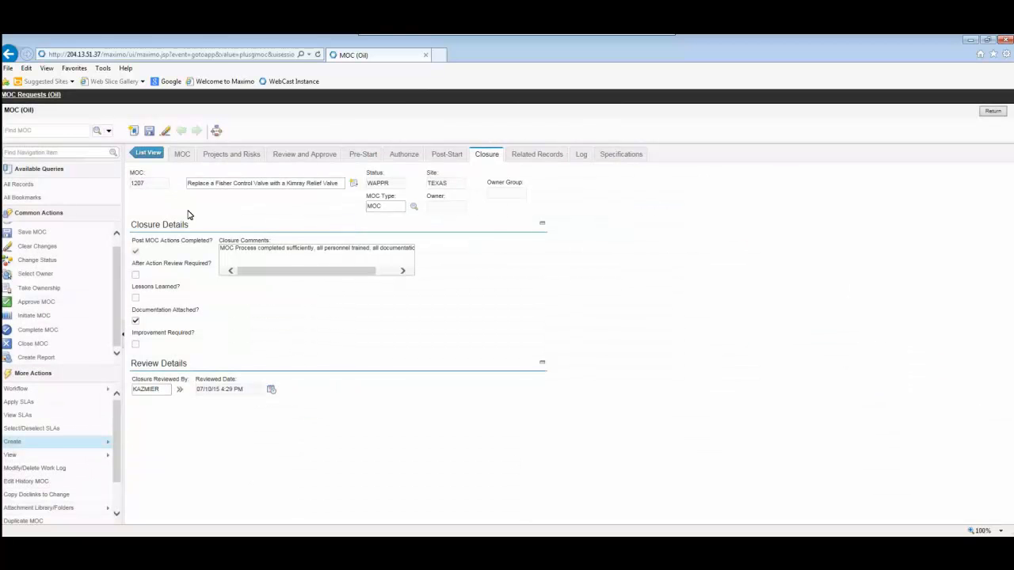
{"action": "left_click", "coordinate": [149, 130]}
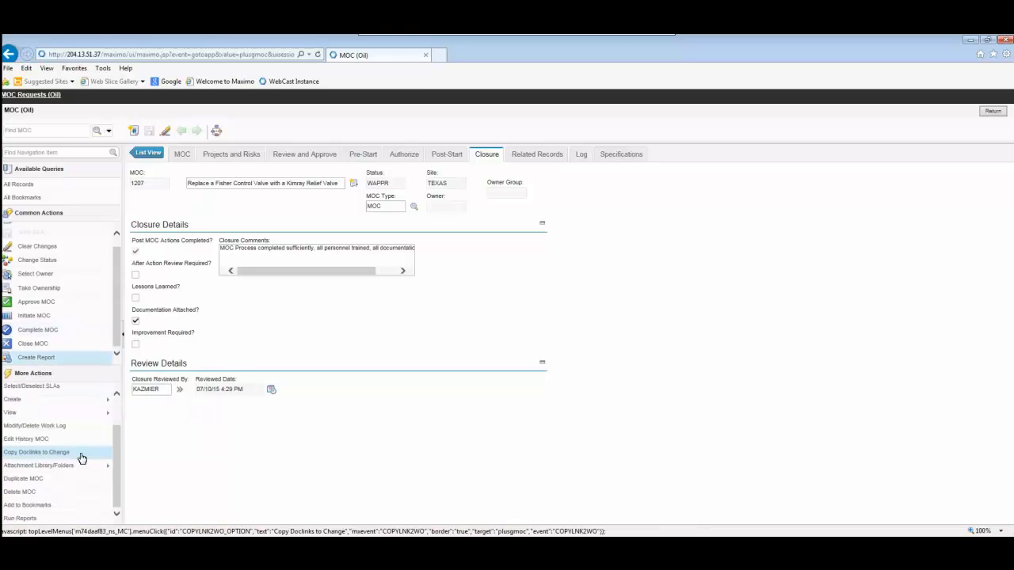
Review the MOC history for its location and the MOC's status and ownership history
{"action": "mouse_move", "coordinate": [82, 456]}
{"action": "mouse_move", "coordinate": [5, 442]}
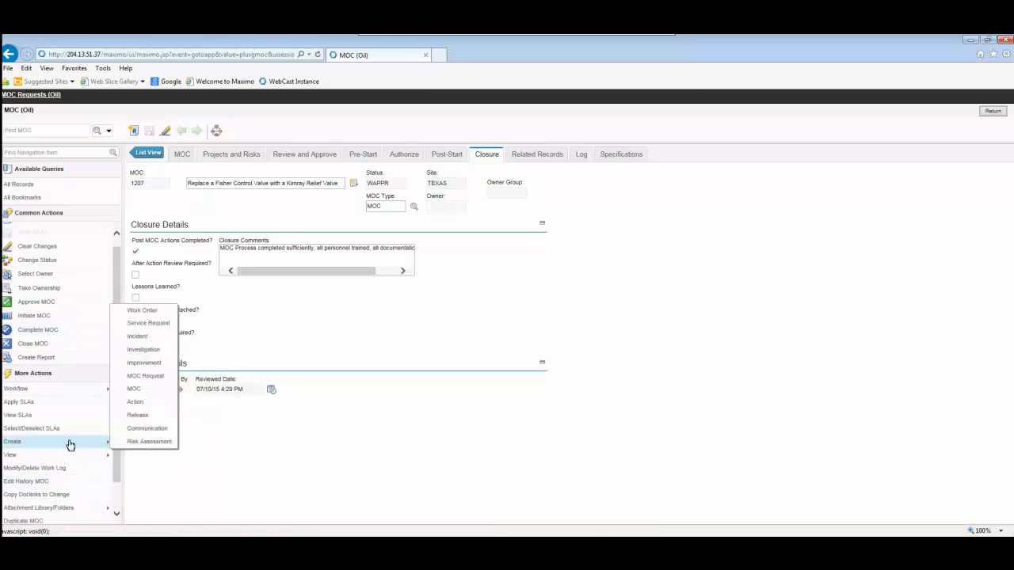
{"action": "scroll", "coordinate": [70, 449], "scroll_direction": "down", "scroll_amount": 1}
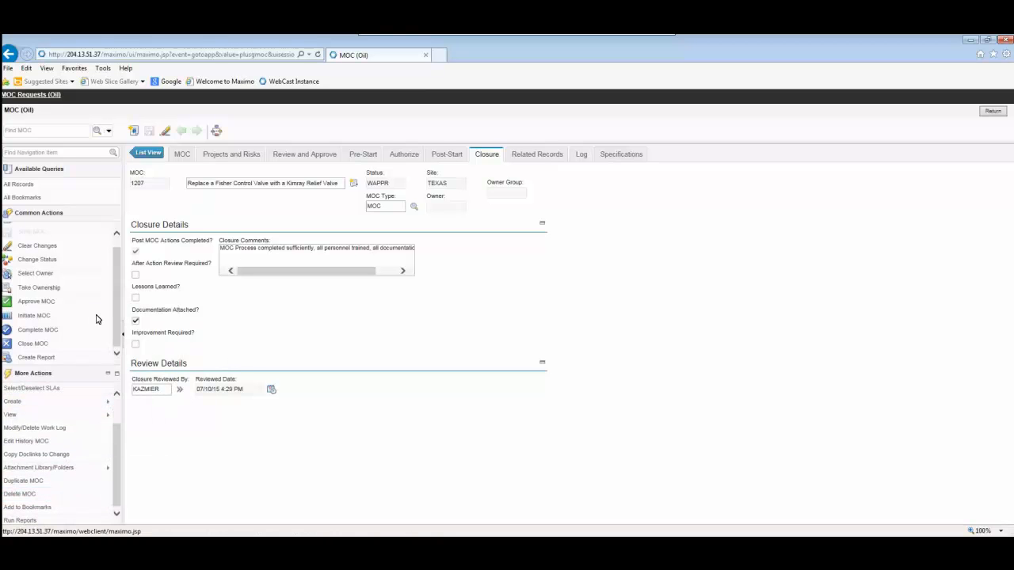
{"action": "scroll", "coordinate": [97, 319], "scroll_direction": "up", "scroll_amount": 1}
{"action": "mouse_move", "coordinate": [75, 415]}
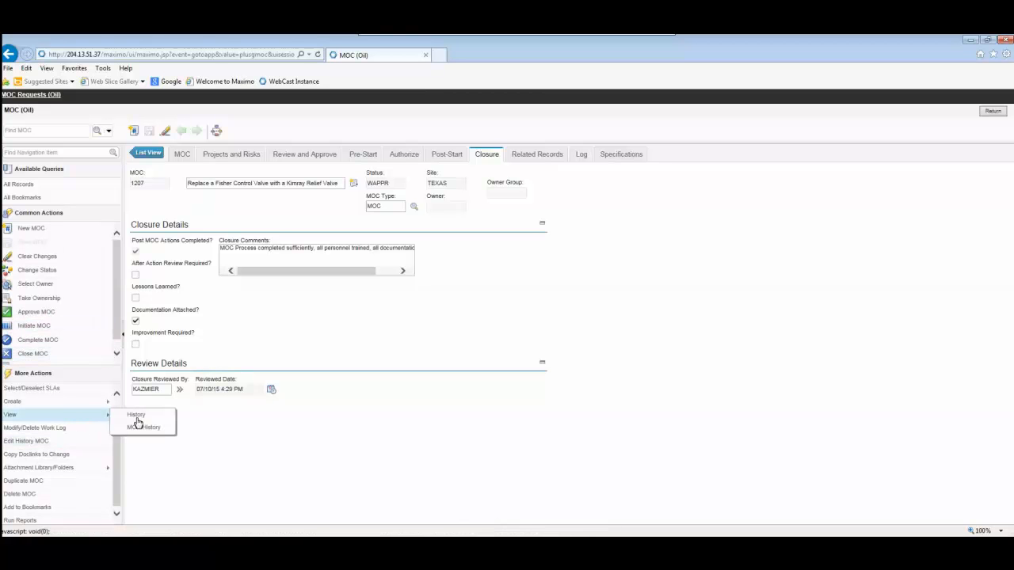
{"action": "left_click", "coordinate": [141, 430]}
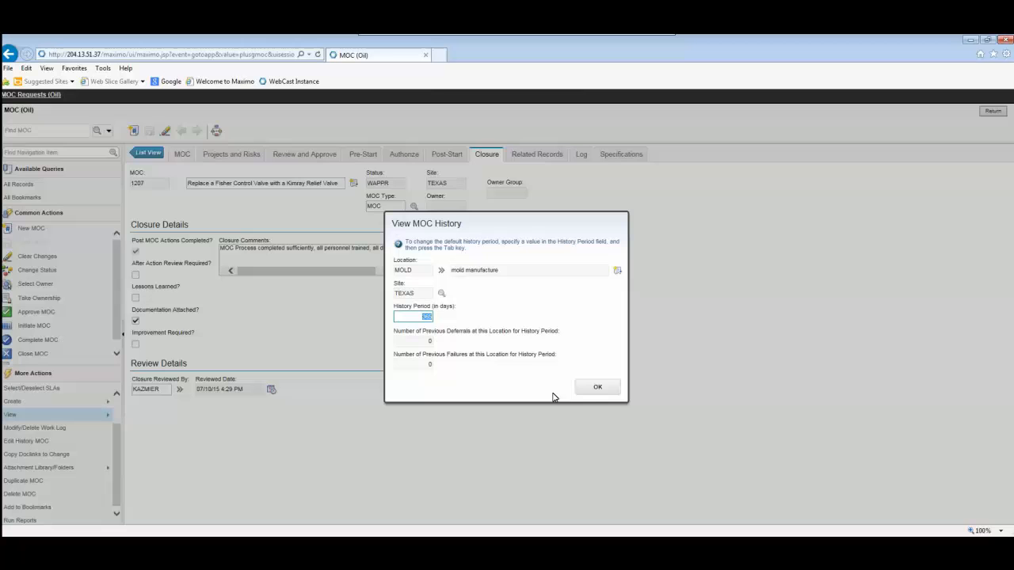
{"action": "left_click", "coordinate": [596, 388]}
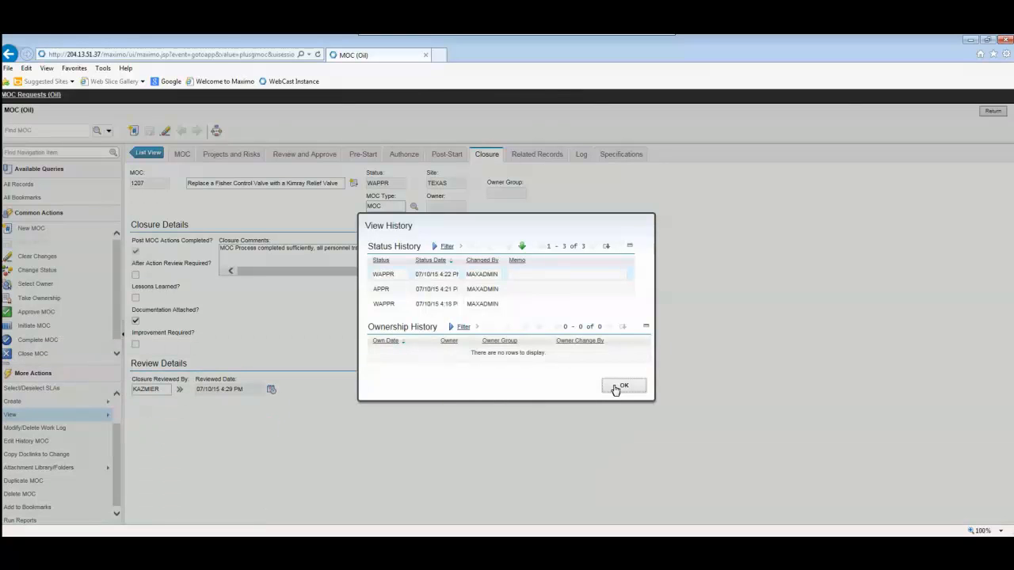
{"action": "left_click", "coordinate": [611, 386]}
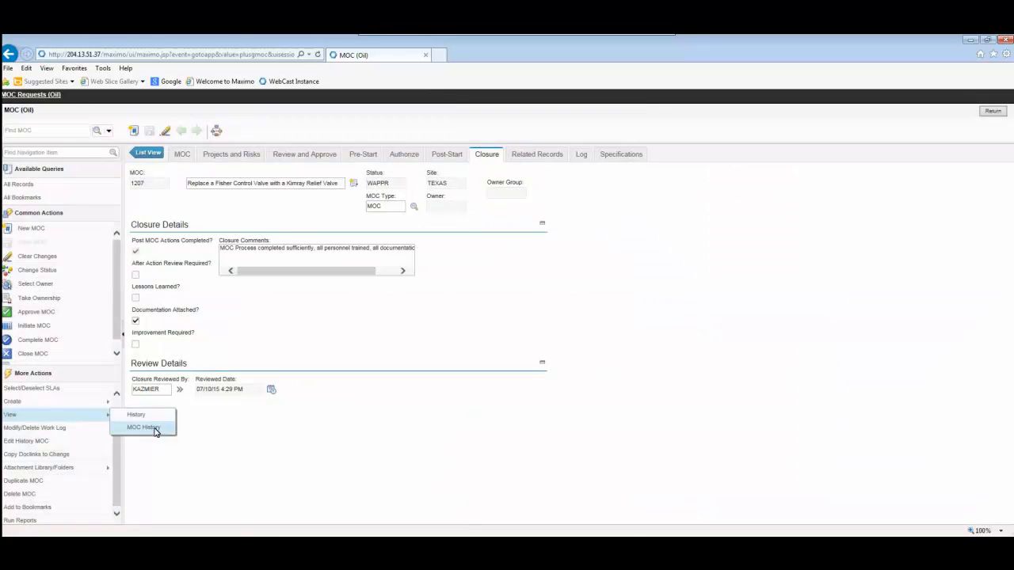
{"action": "left_click", "coordinate": [150, 428]}
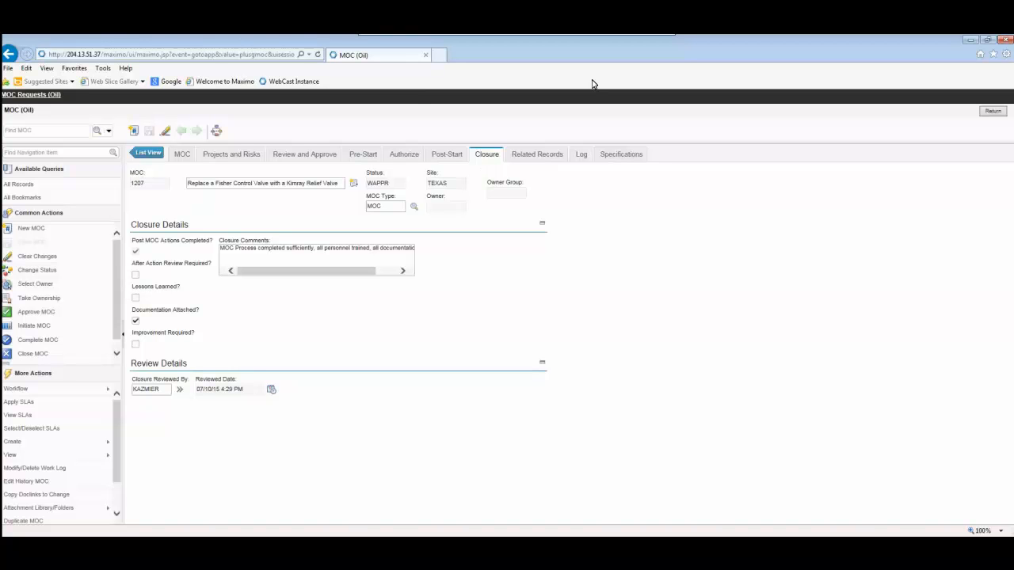
Leave the current MOC, reopen the Fisher-to-Kimray valve replacement record in the MOC (Oil) application, and examine its main details
{"action": "left_click", "coordinate": [994, 114]}
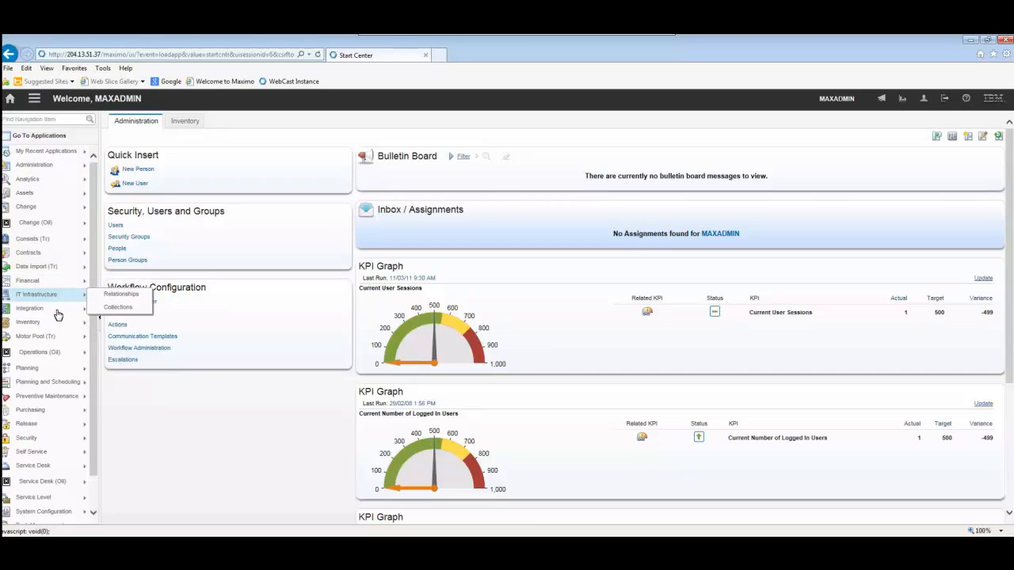
{"action": "mouse_move", "coordinate": [92, 339]}
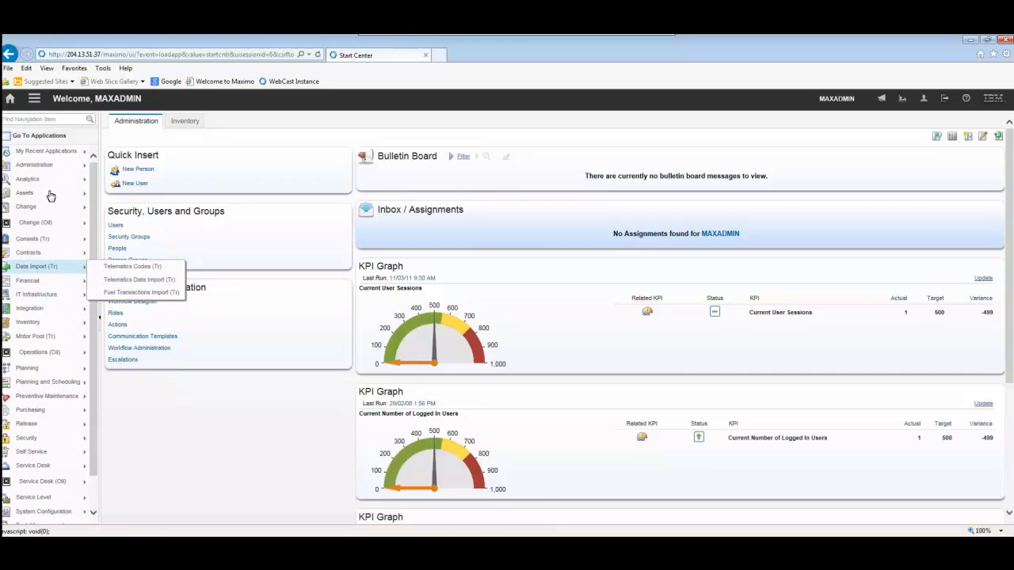
{"action": "mouse_move", "coordinate": [51, 203]}
{"action": "mouse_move", "coordinate": [71, 222]}
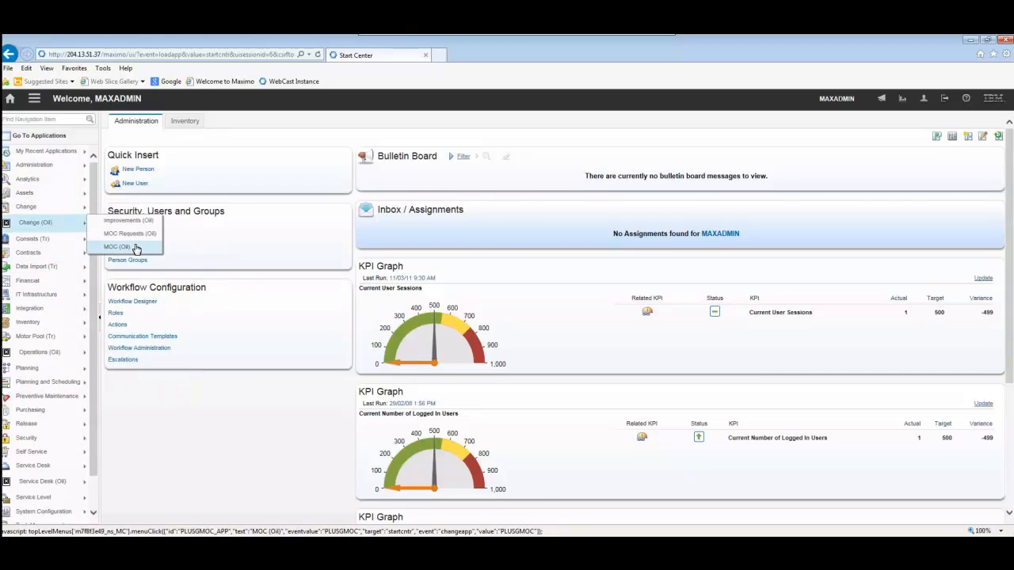
{"action": "left_click", "coordinate": [136, 247]}
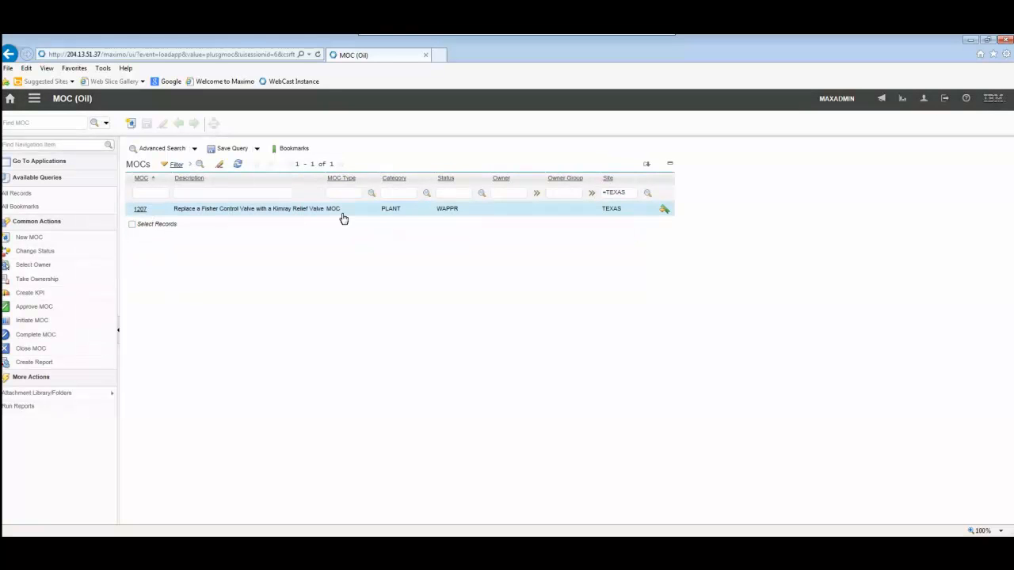
{"action": "left_click", "coordinate": [342, 211]}
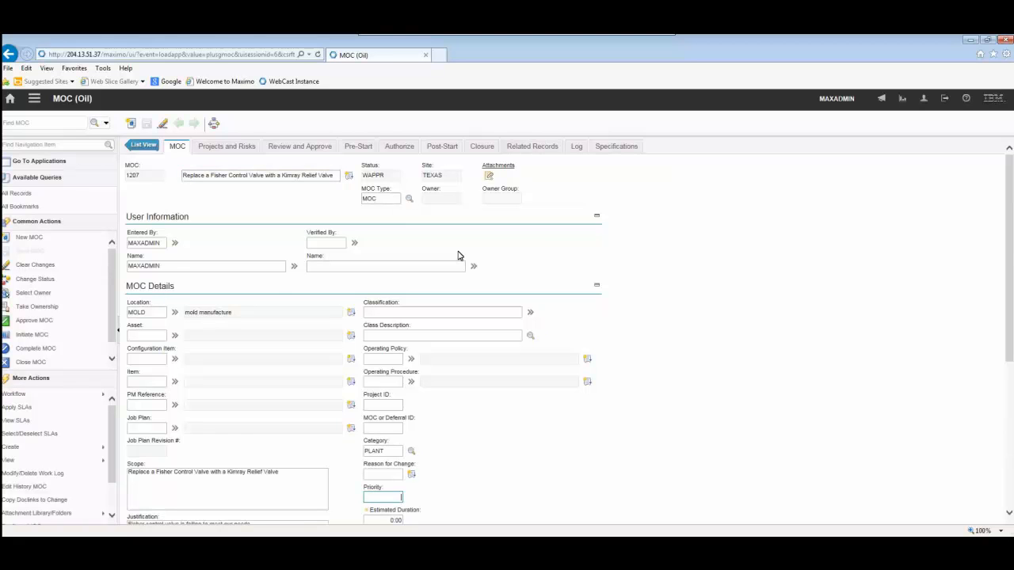
{"action": "scroll", "coordinate": [380, 384], "scroll_direction": "down", "scroll_amount": 3}
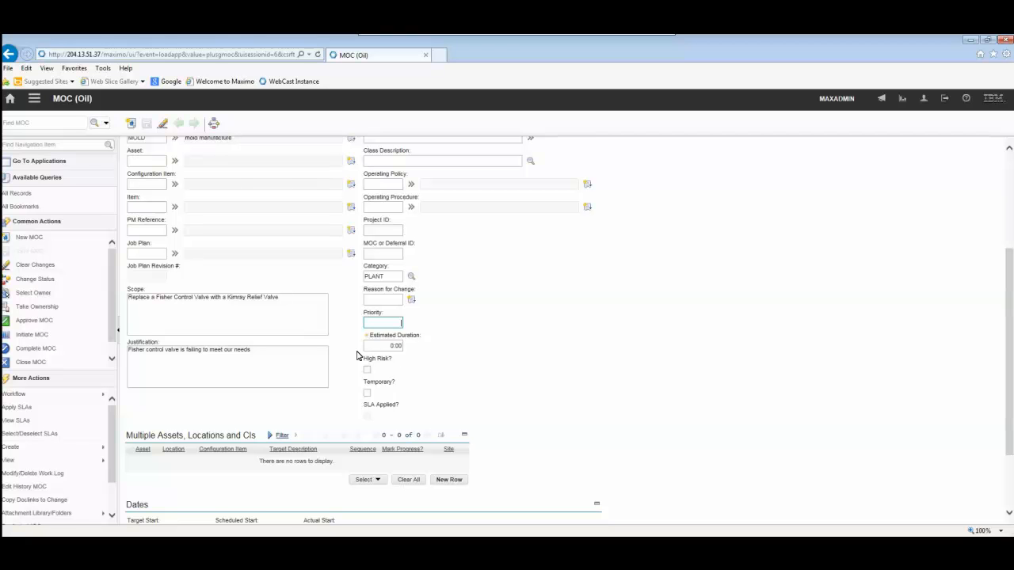
{"action": "scroll", "coordinate": [530, 332], "scroll_direction": "up", "scroll_amount": 3}
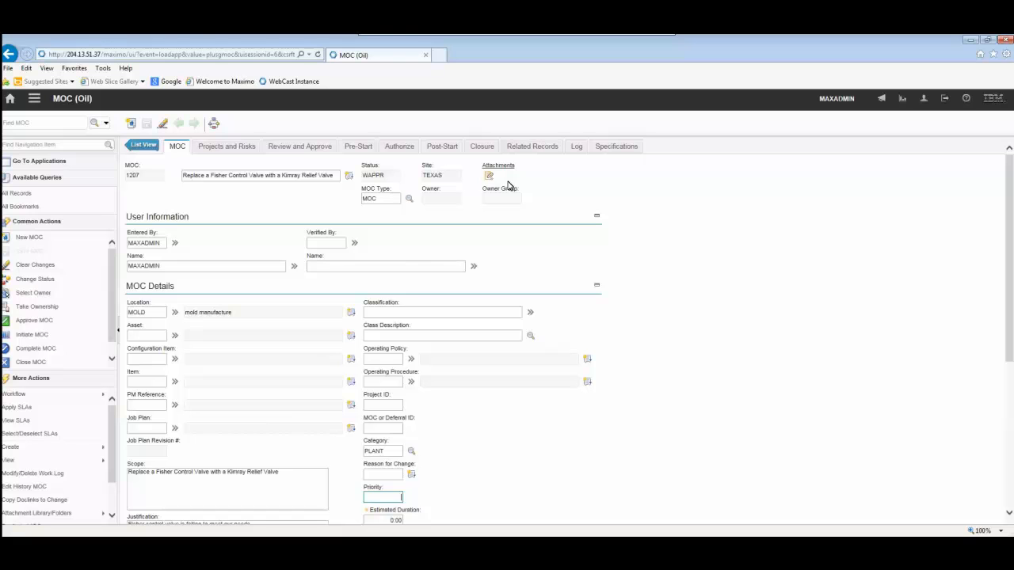
Review the MOC's reviewers and approvers and expand the second reviewer's sign-off details
{"action": "left_click", "coordinate": [289, 150]}
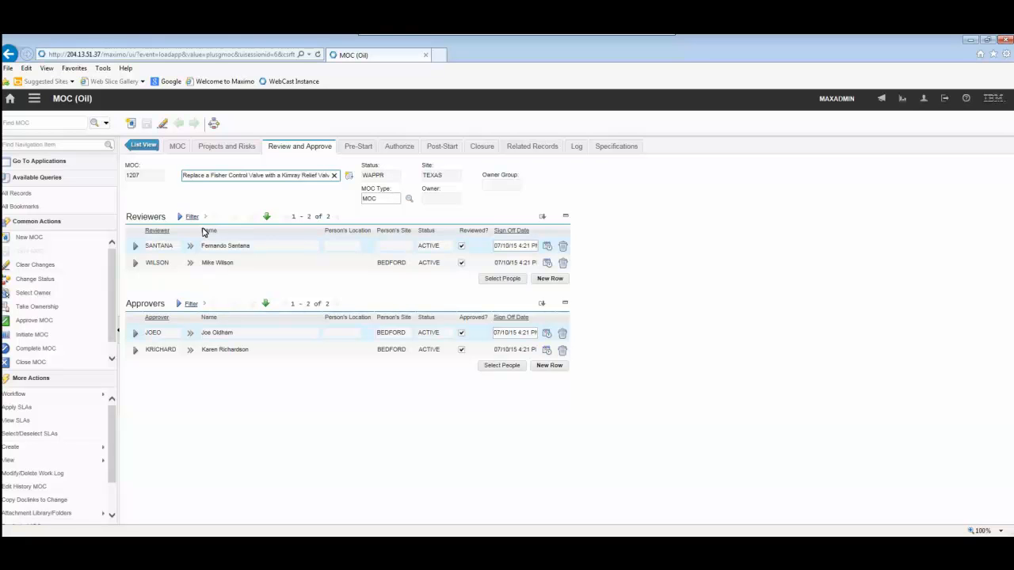
{"action": "left_click", "coordinate": [168, 262]}
{"action": "left_click", "coordinate": [323, 296]}
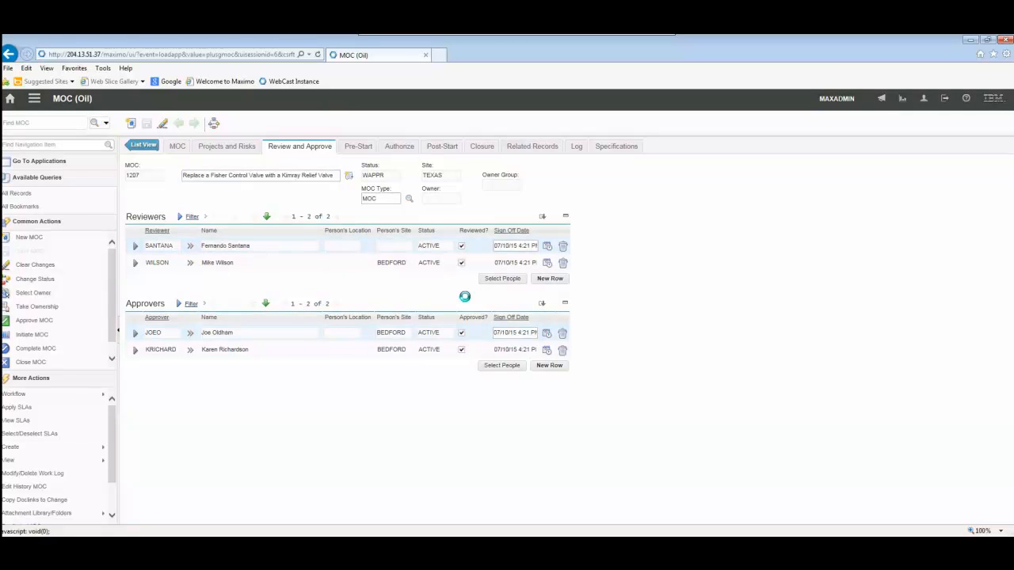
{"action": "left_click", "coordinate": [146, 270]}
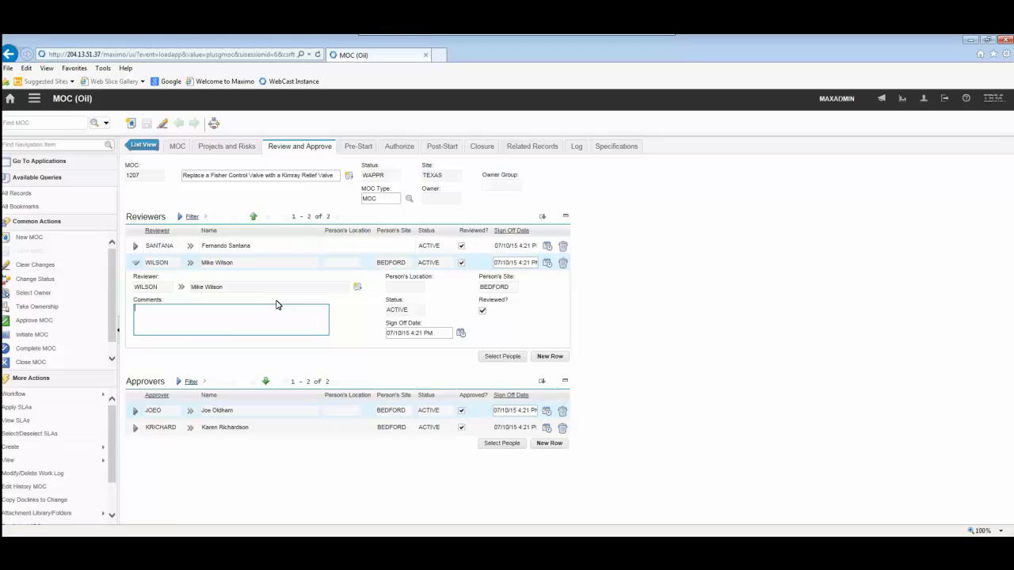
Review the MOC's closure details and check its workflow assignments, then close the assignments view
{"action": "left_click", "coordinate": [485, 147]}
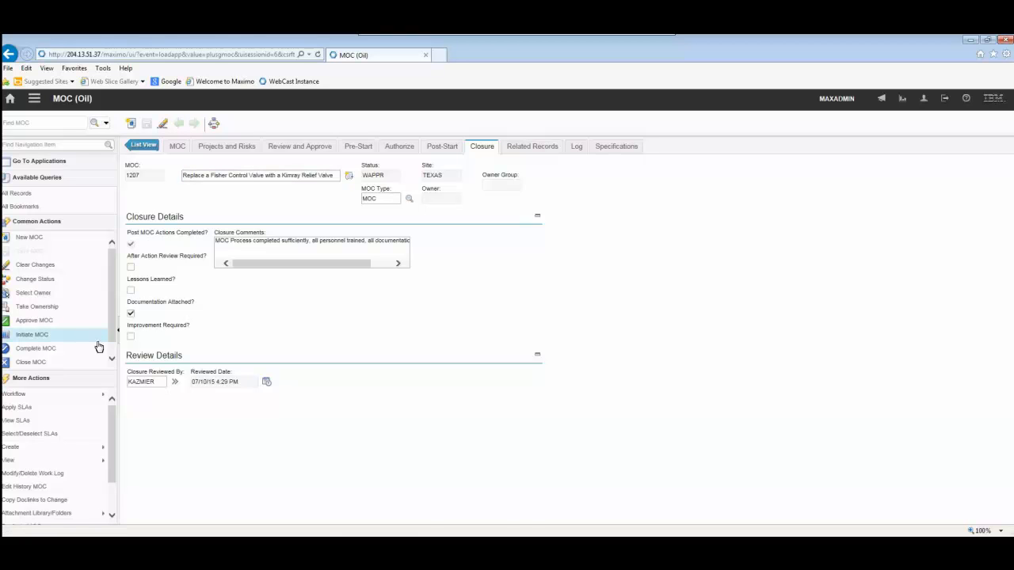
{"action": "mouse_move", "coordinate": [82, 462]}
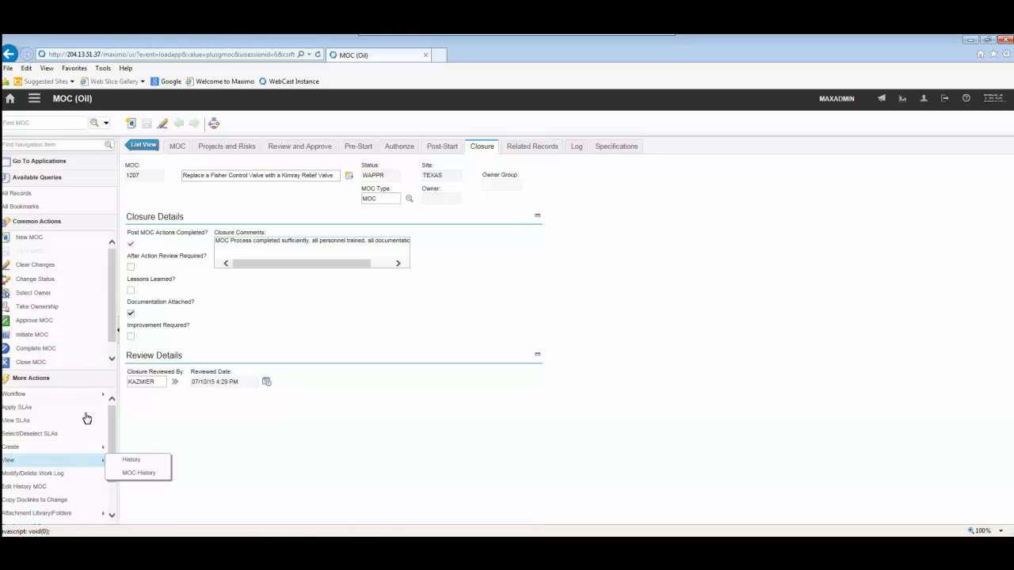
{"action": "mouse_move", "coordinate": [92, 396]}
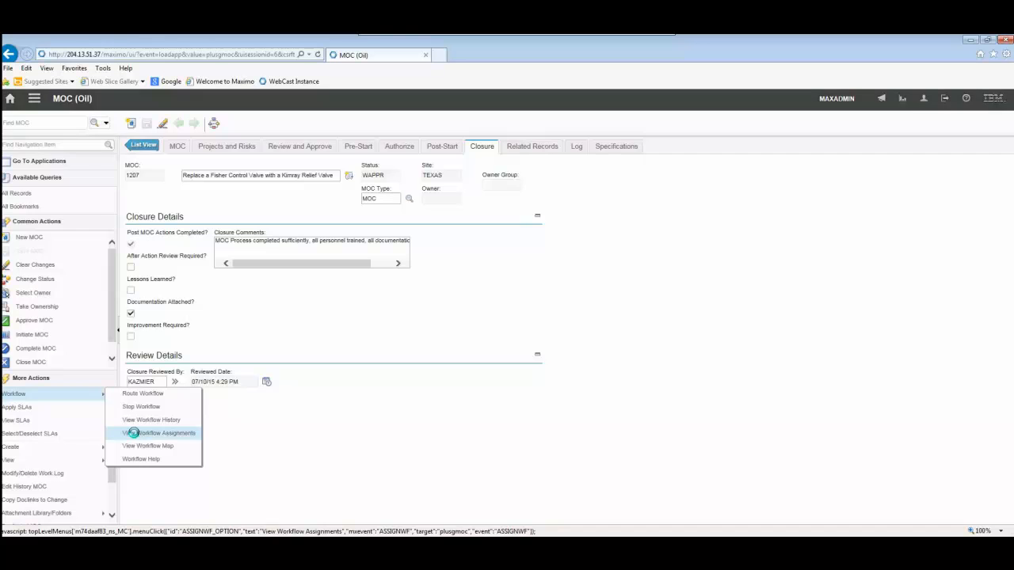
{"action": "left_click", "coordinate": [134, 434]}
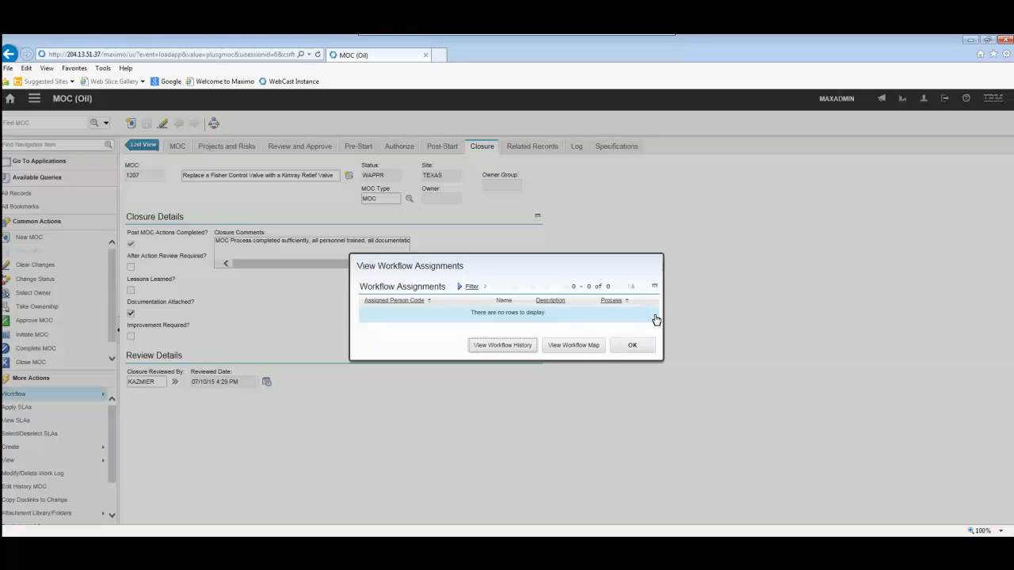
{"action": "left_click", "coordinate": [631, 343]}
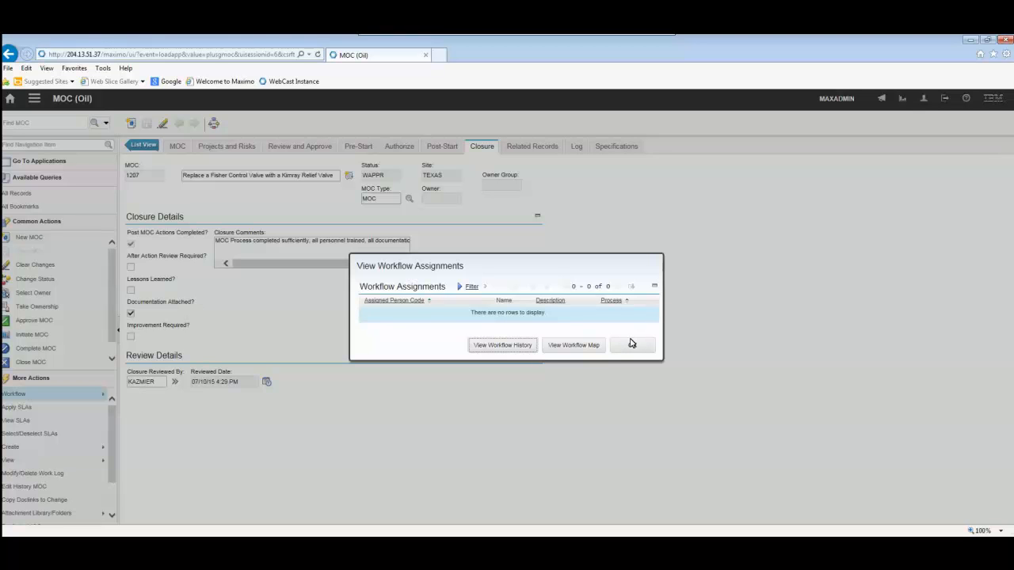